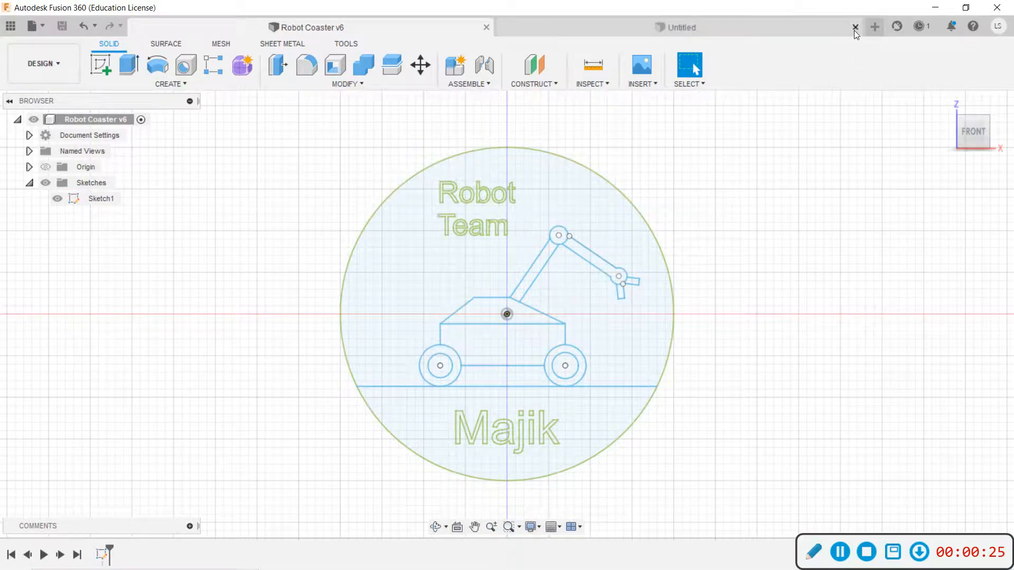
Close the empty untitled design and create a new blank one
{"action": "left_click", "coordinate": [855, 27]}
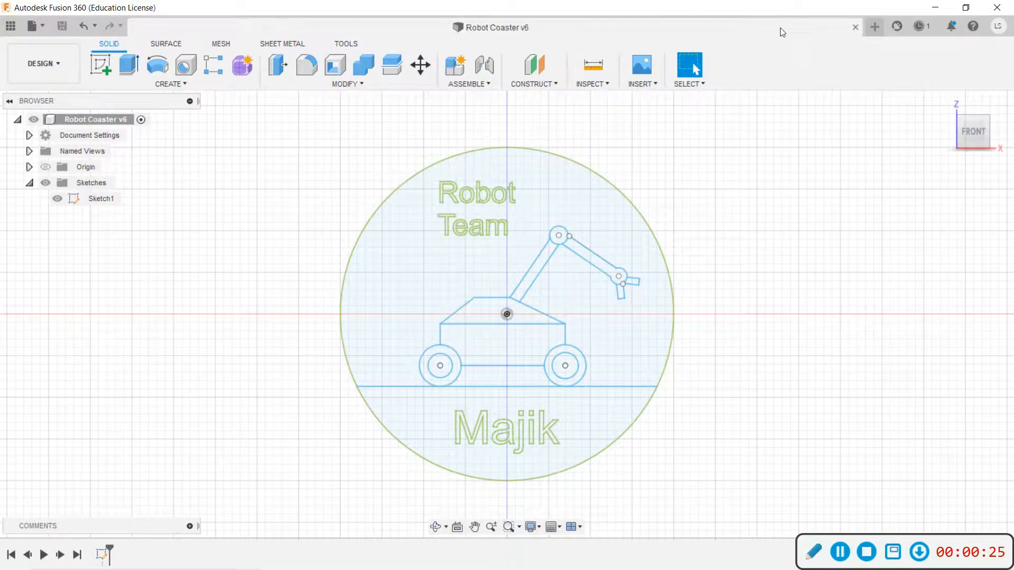
{"action": "left_click", "coordinate": [873, 28]}
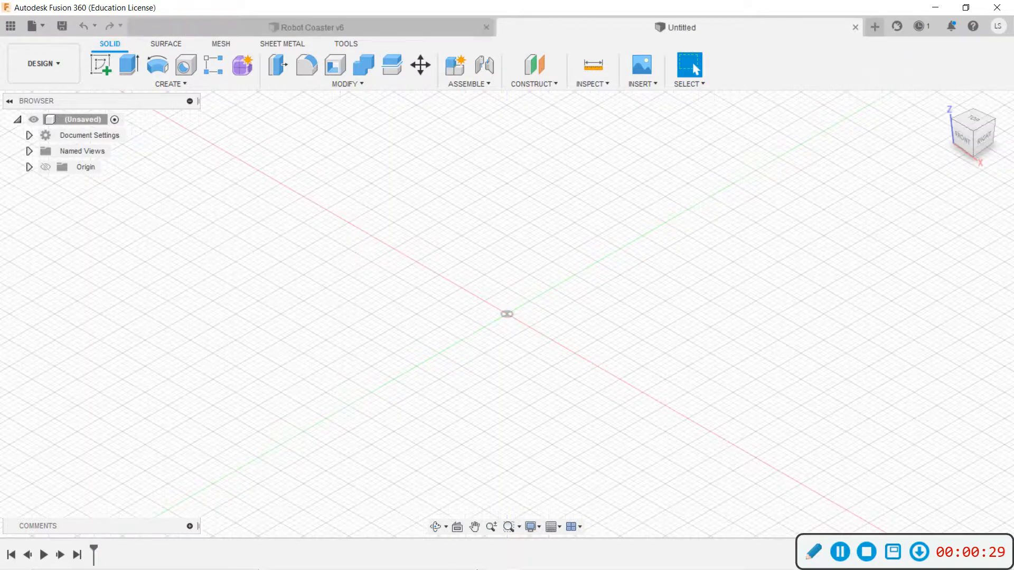
Switch to Chrome and open the preview of the blue surfer-in-a-wave logo on a beige background from the surf logo images
{"action": "mouse_move", "coordinate": [363, 568]}
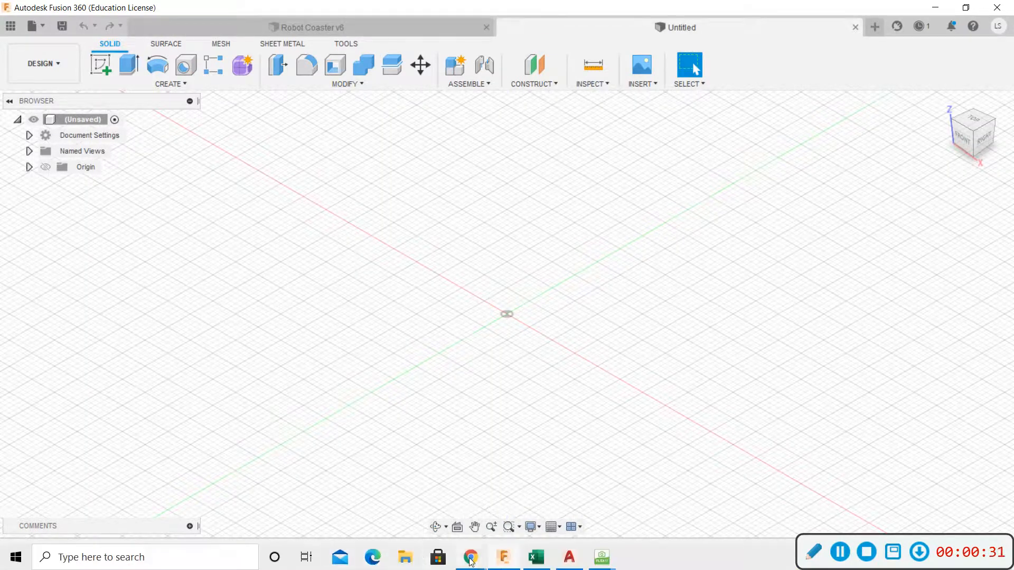
{"action": "mouse_move", "coordinate": [467, 561]}
{"action": "left_click", "coordinate": [453, 526]}
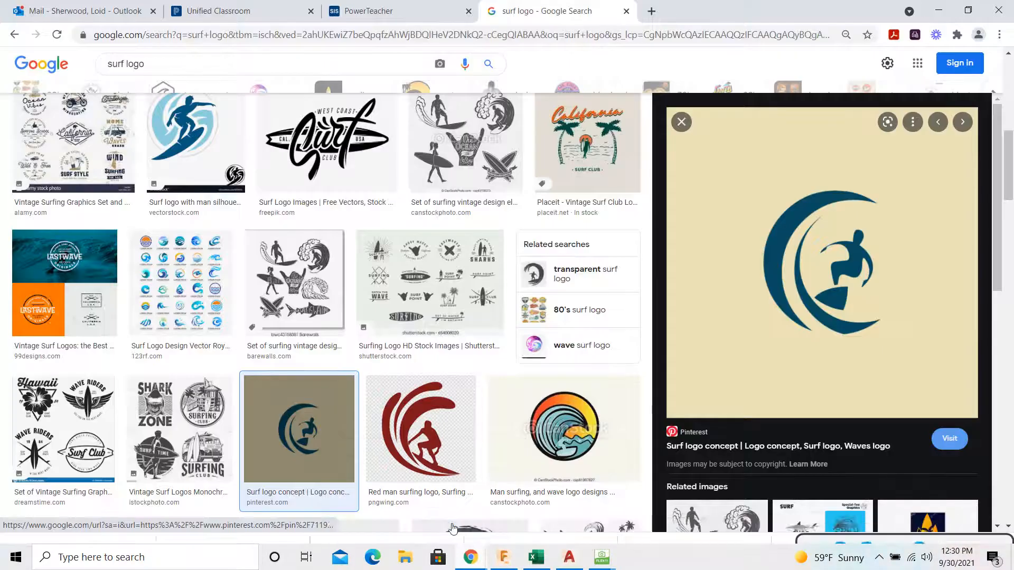
{"action": "left_click", "coordinate": [681, 122]}
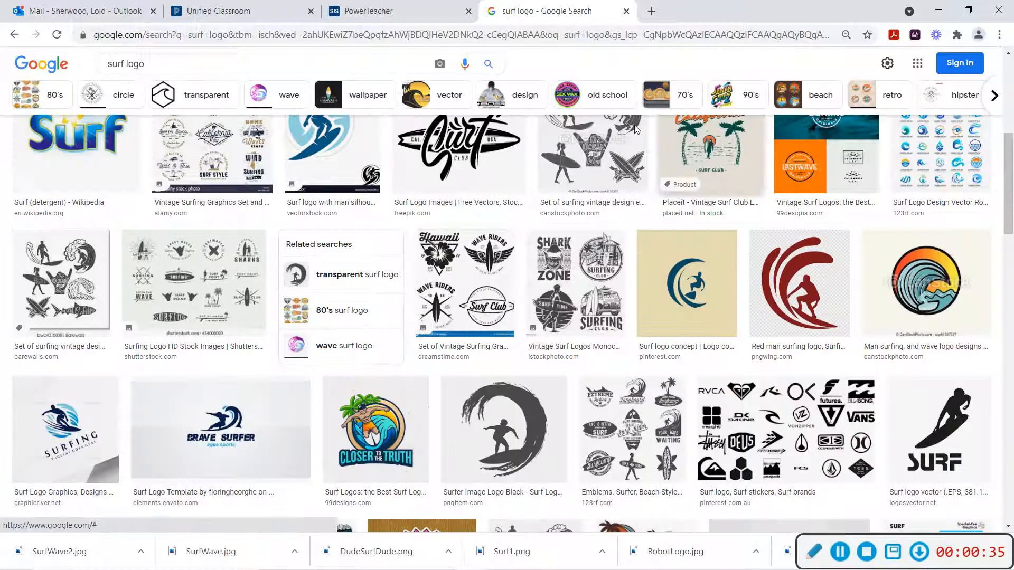
{"action": "scroll", "coordinate": [440, 288], "scroll_direction": "up", "scroll_amount": 6}
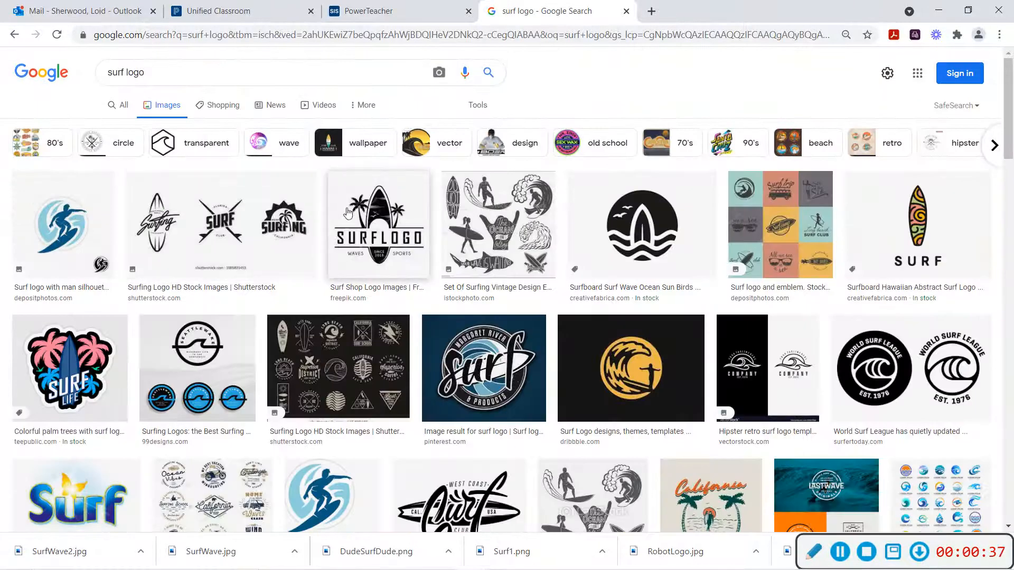
{"action": "scroll", "coordinate": [440, 288], "scroll_direction": "down", "scroll_amount": 5}
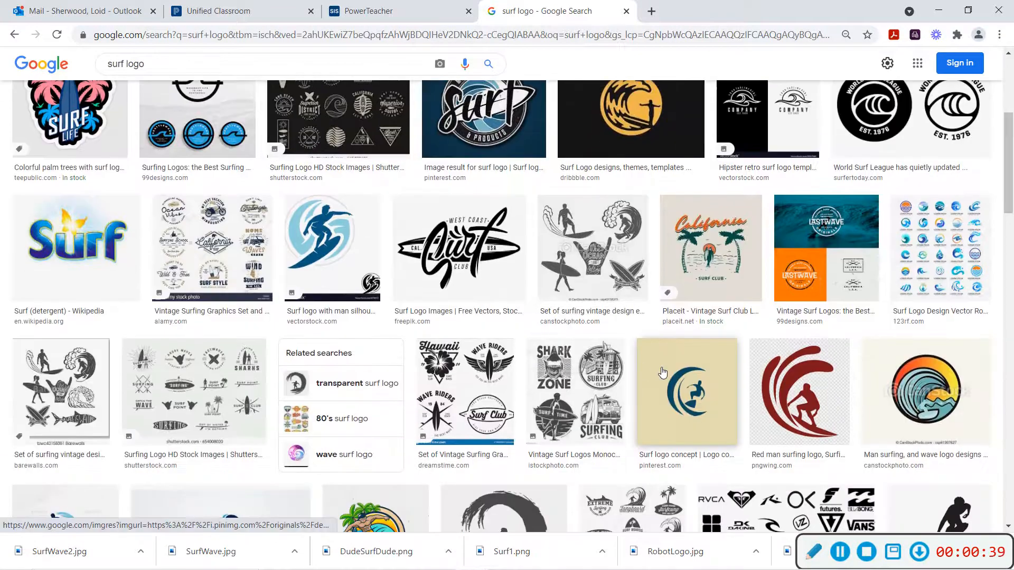
{"action": "left_click", "coordinate": [662, 373]}
Save the previewed logo image to the Downloads folder as a JPEG named WaveSurf
{"action": "right_click", "coordinate": [738, 328]}
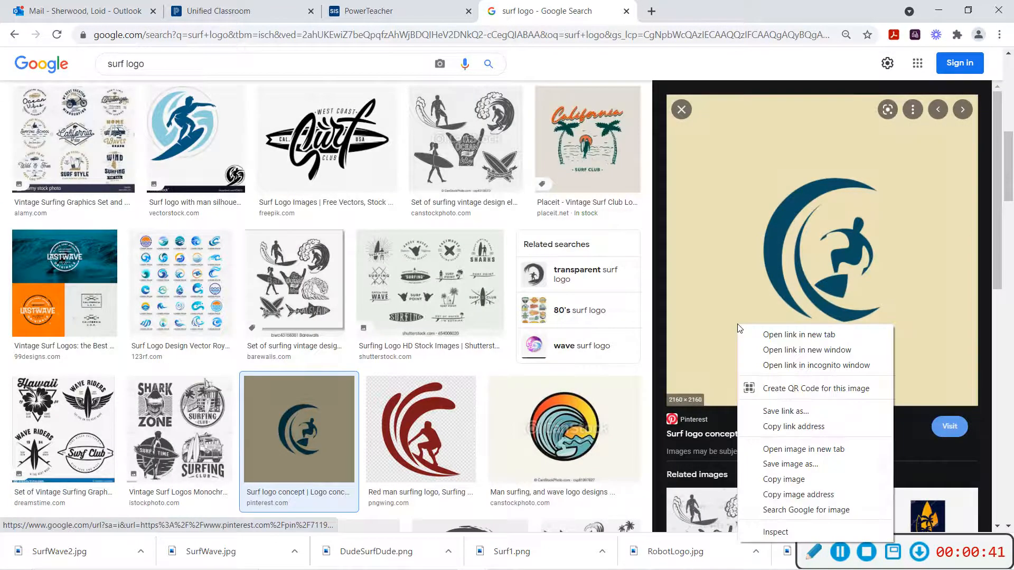
{"action": "left_click", "coordinate": [785, 464]}
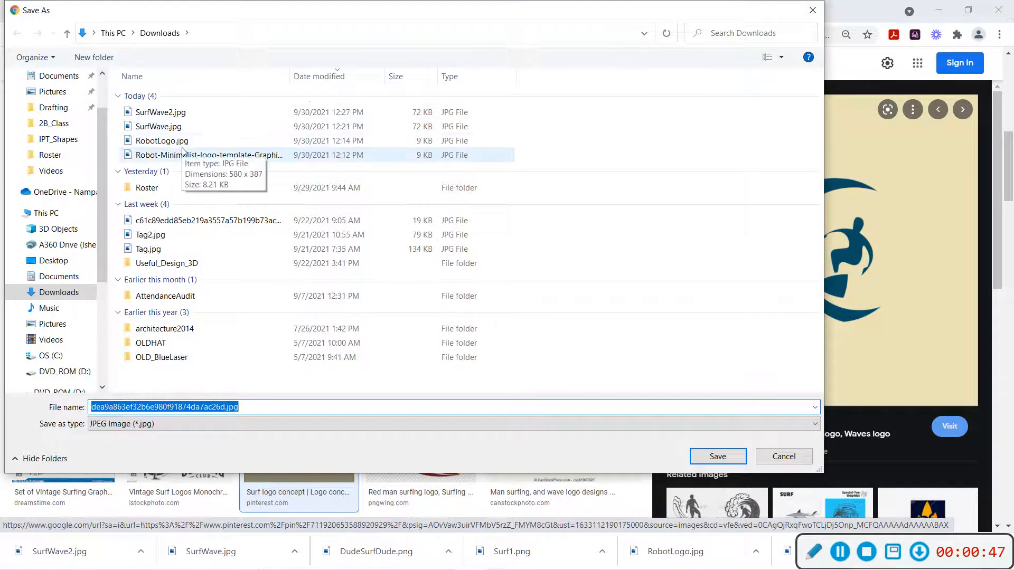
{"action": "type", "text": "WaveSurf"}
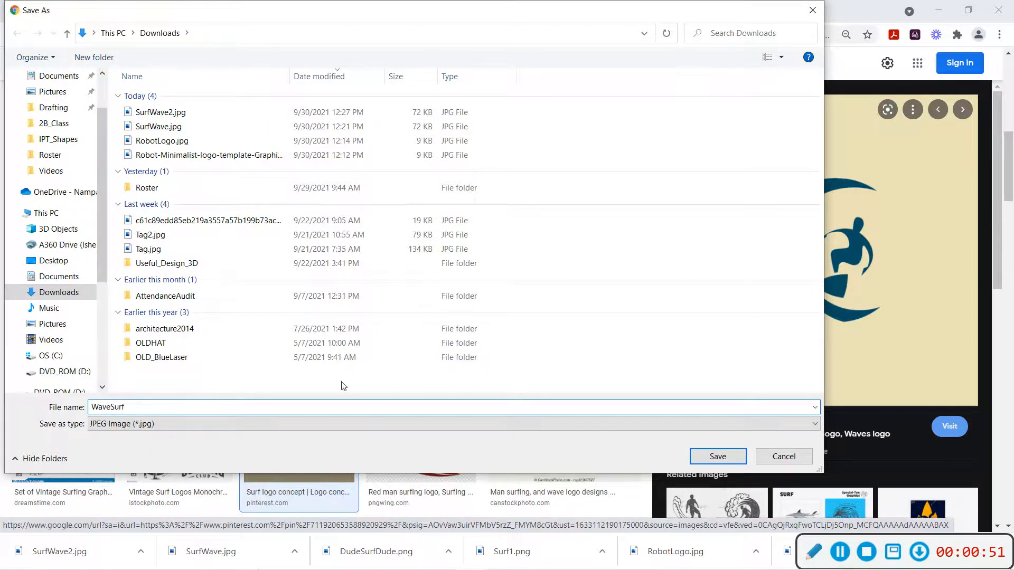
{"action": "left_click", "coordinate": [717, 456]}
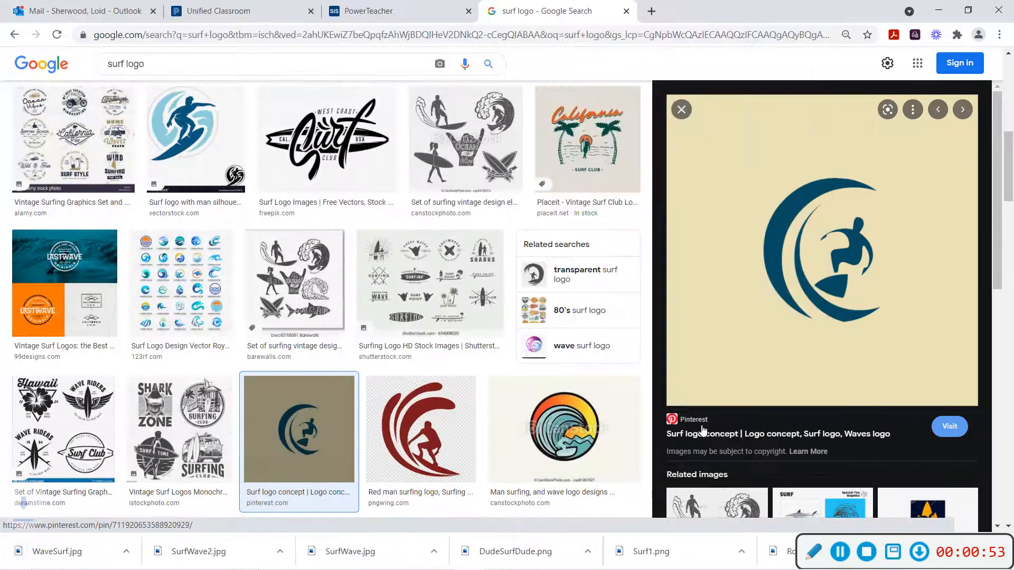
Switch back to Fusion 360 and insert WaveSurf.jpg from the computer's Downloads folder as a canvas on the XZ plane
{"action": "left_click", "coordinate": [938, 11]}
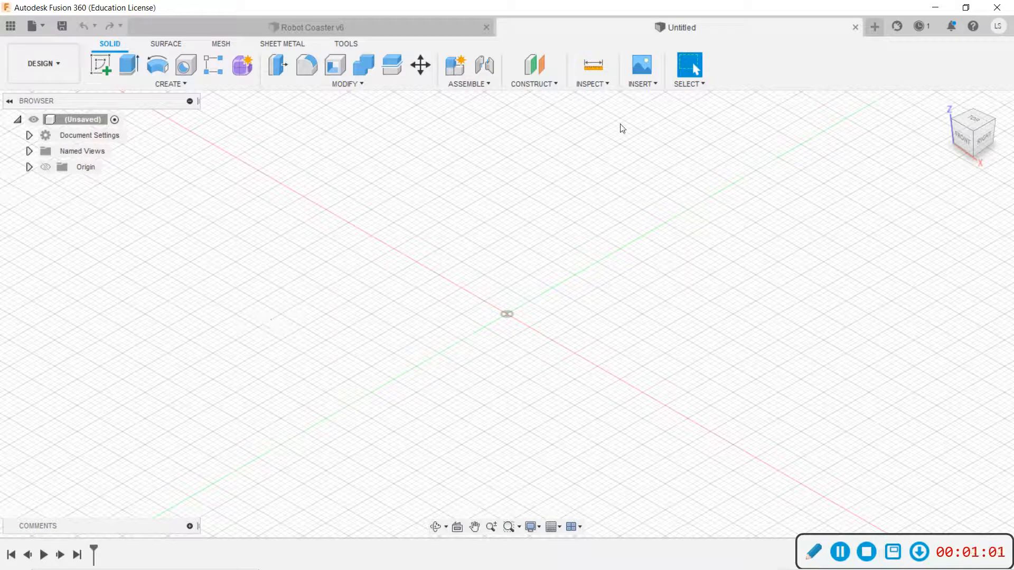
{"action": "left_click", "coordinate": [648, 87]}
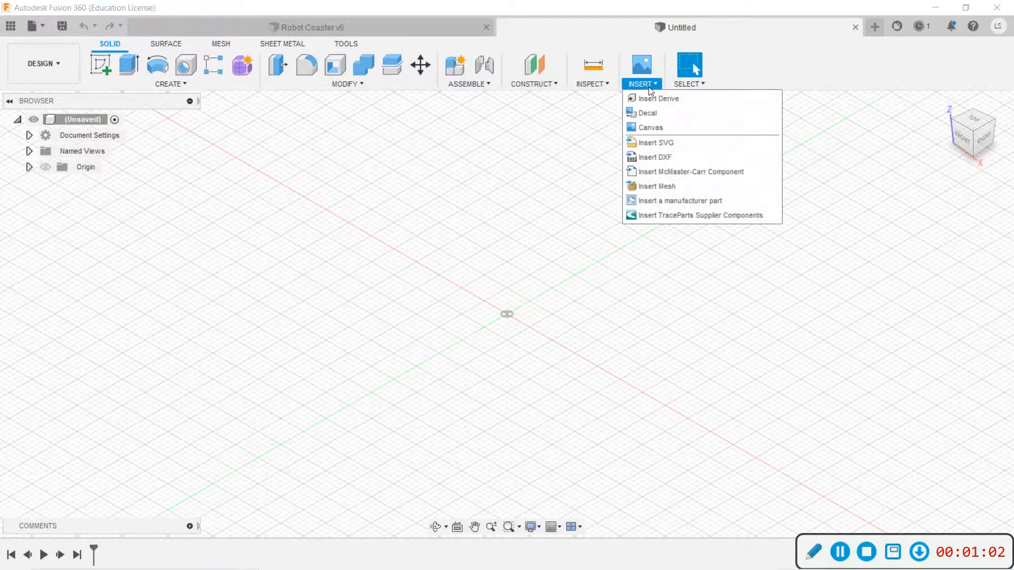
{"action": "left_click", "coordinate": [650, 127]}
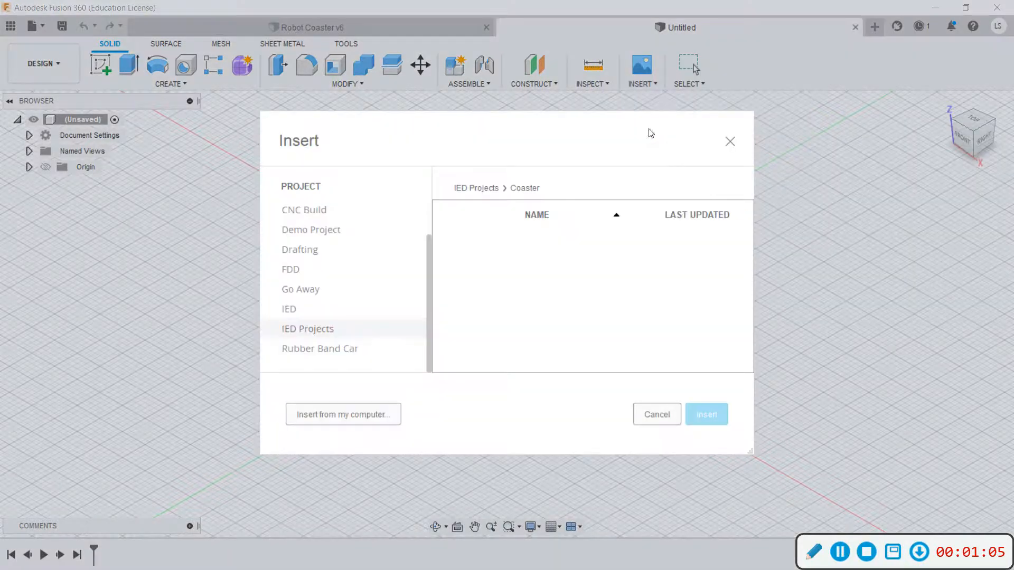
{"action": "left_click", "coordinate": [367, 415]}
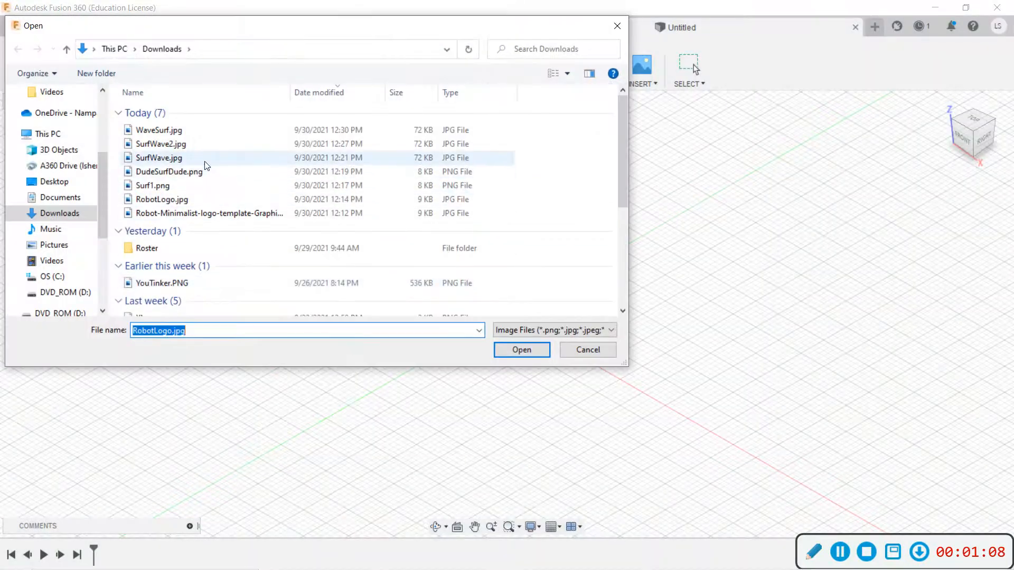
{"action": "left_click", "coordinate": [196, 132]}
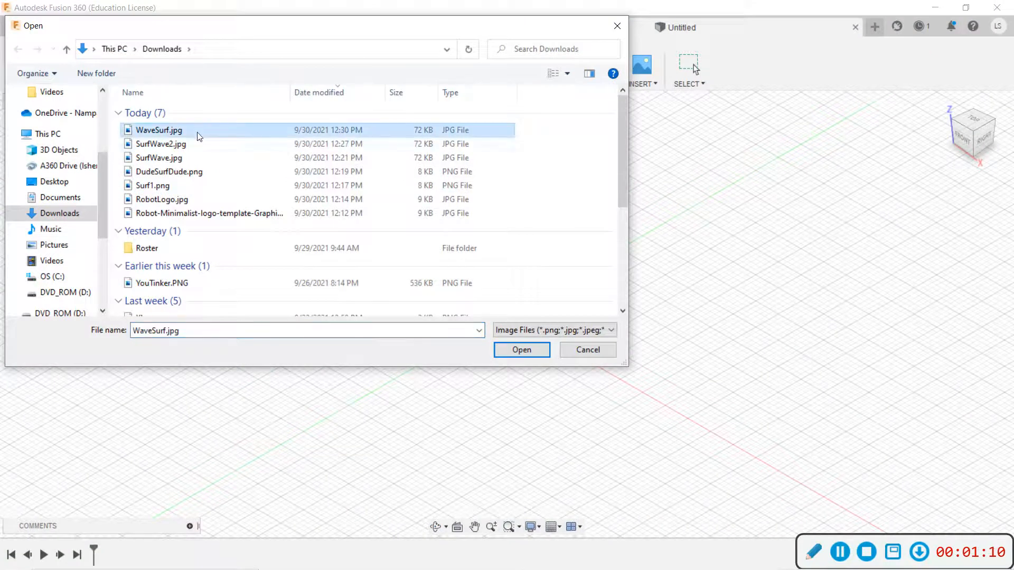
{"action": "left_click", "coordinate": [505, 351]}
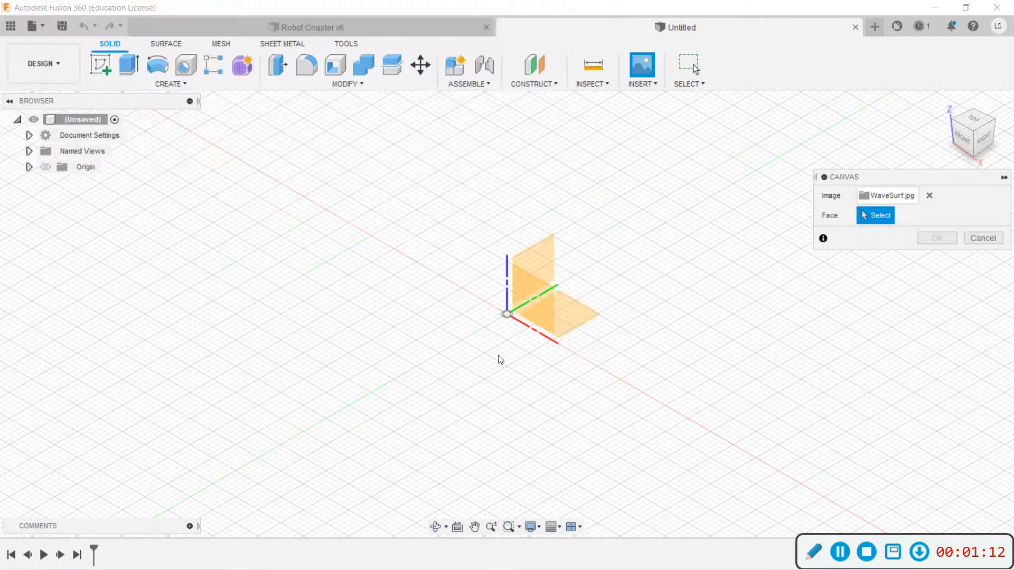
{"action": "left_click", "coordinate": [531, 305]}
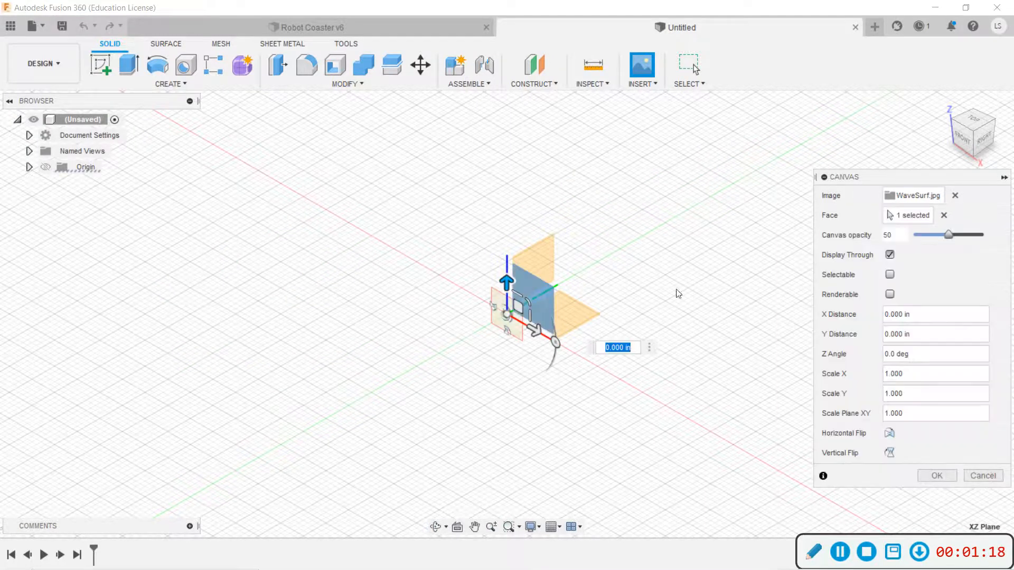
Scale the canvas uniformly in its plane to about 2.66 in the front view and finish placing it
{"action": "left_click", "coordinate": [961, 140]}
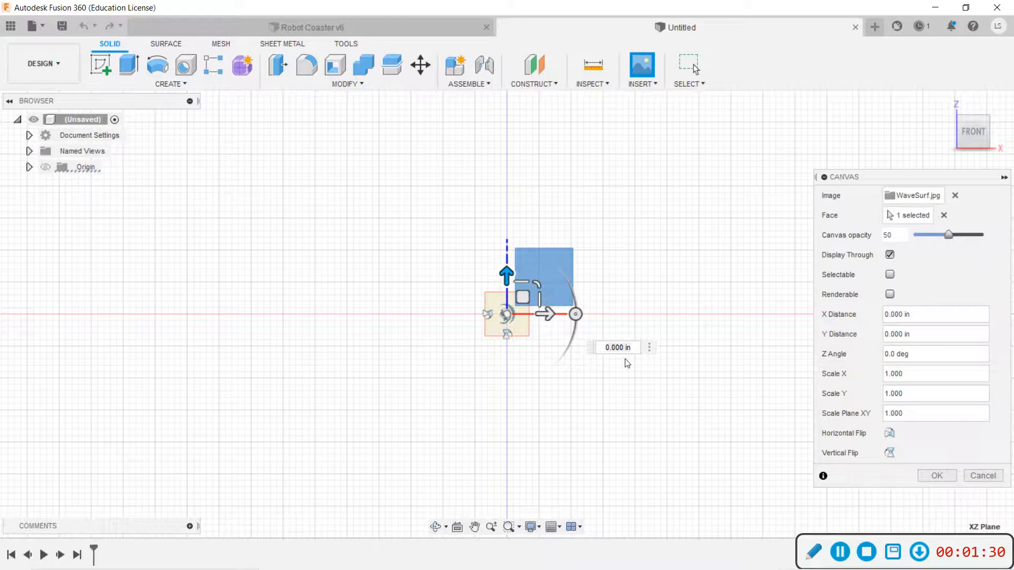
{"action": "left_click_drag", "start_coordinate": [539, 286], "coordinate": [602, 235]}
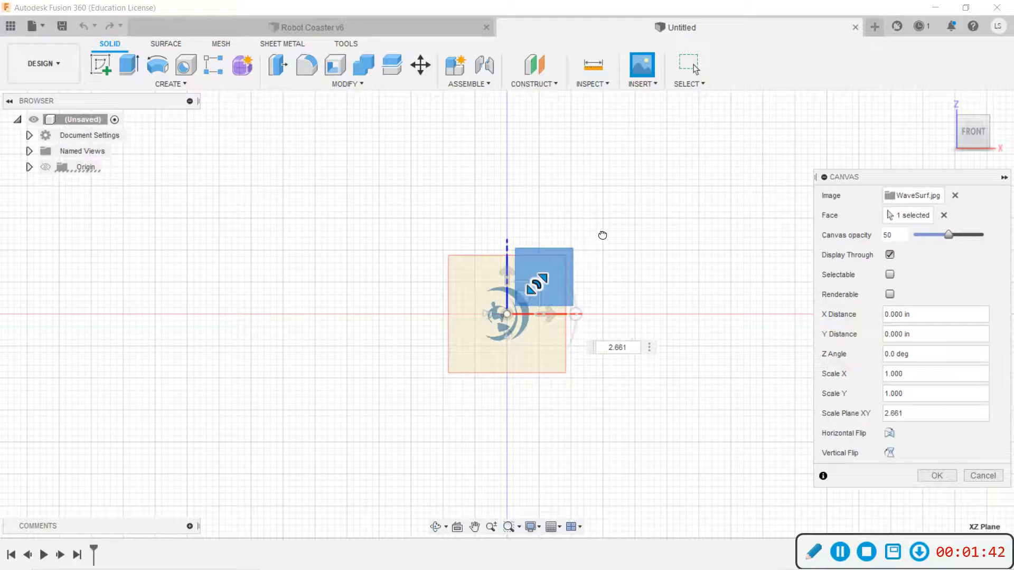
{"action": "left_click_drag", "start_coordinate": [603, 235], "coordinate": [603, 235]}
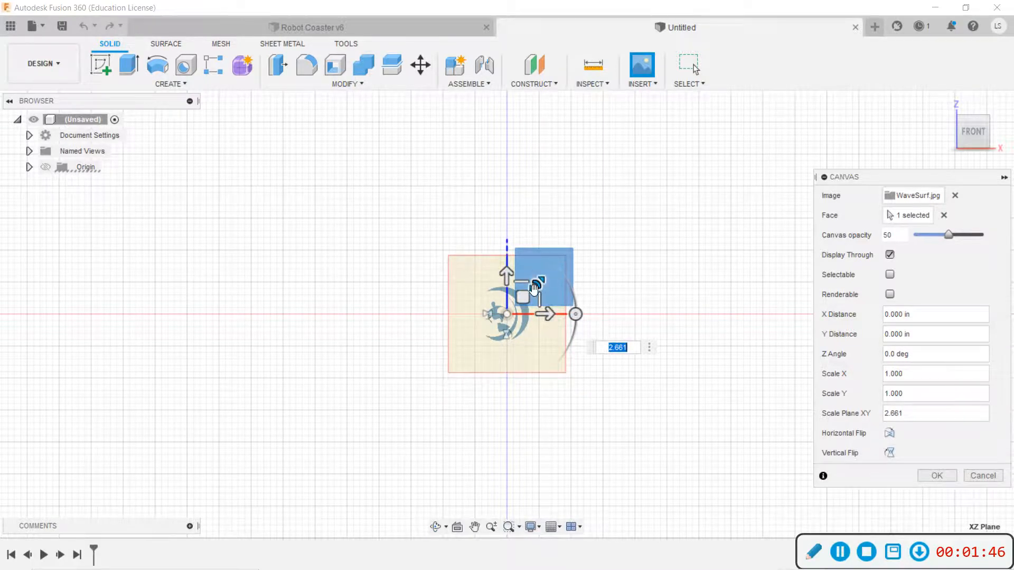
{"action": "left_click", "coordinate": [936, 477]}
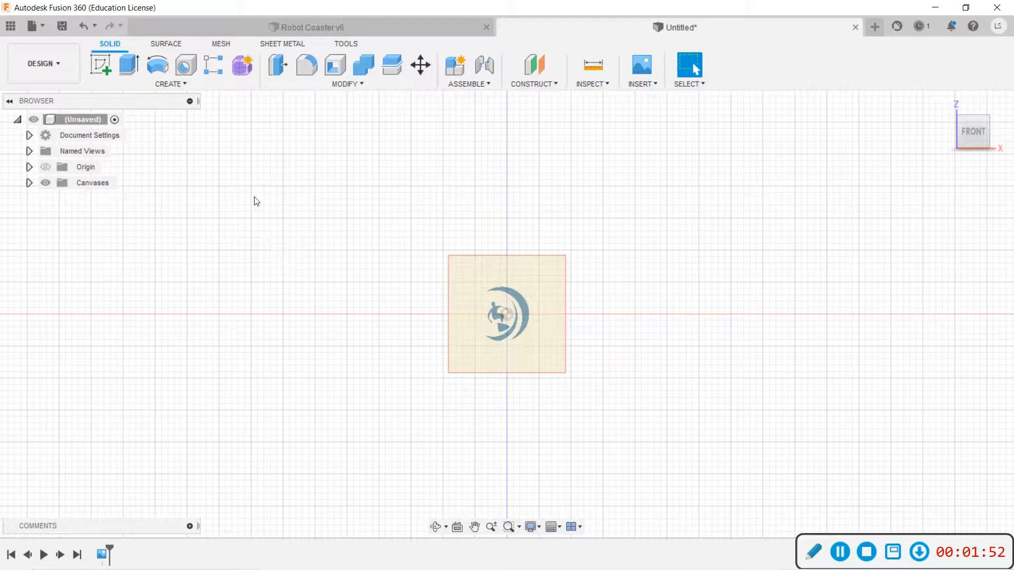
Create a sketch on the XZ plane and draw a 4.25 in diameter circle centred on the origin
{"action": "left_click", "coordinate": [101, 65]}
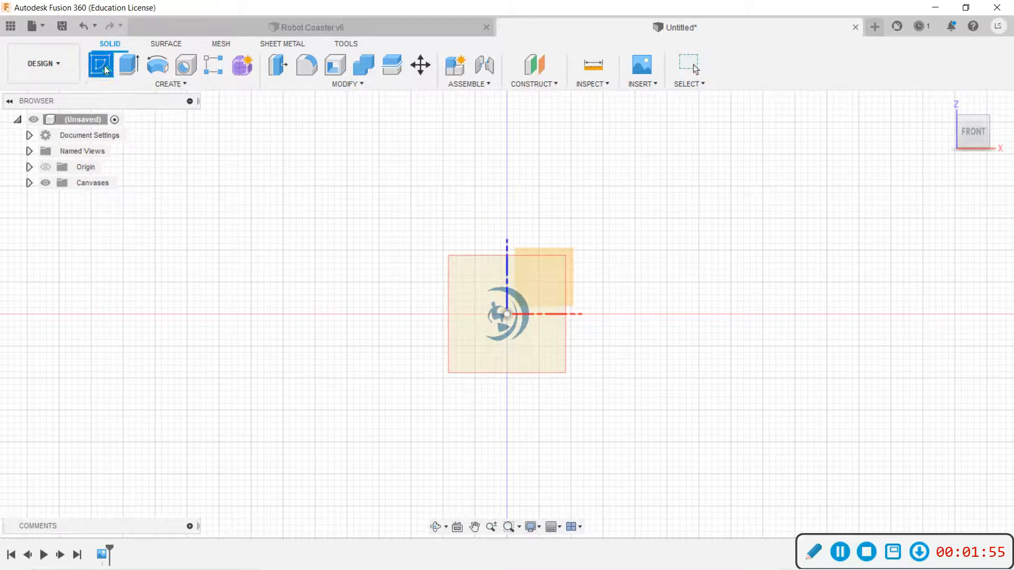
{"action": "left_click", "coordinate": [542, 274]}
{"action": "scroll", "coordinate": [428, 331], "scroll_direction": "down", "scroll_amount": 1}
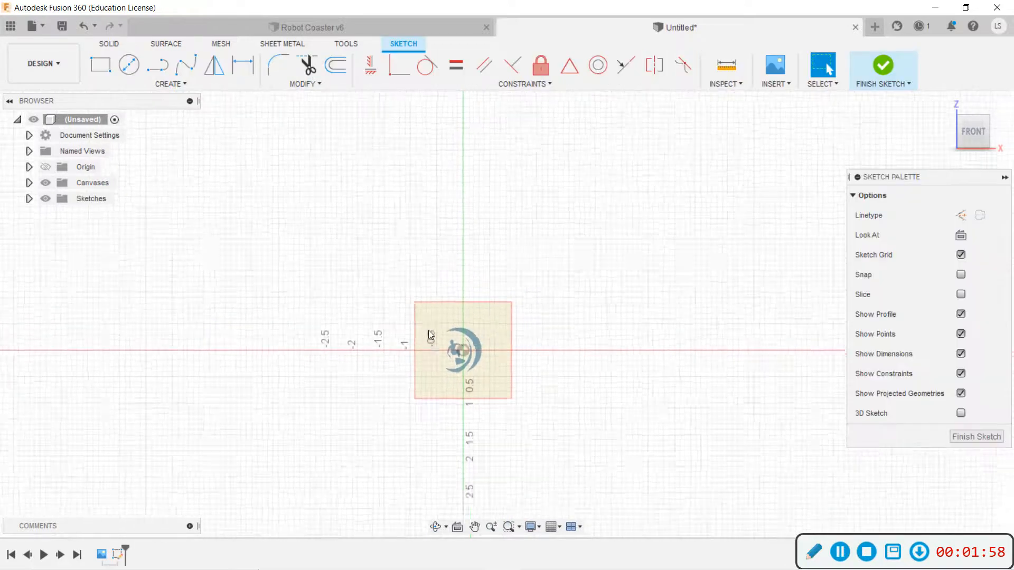
{"action": "scroll", "coordinate": [432, 324], "scroll_direction": "up", "scroll_amount": 3}
{"action": "left_click", "coordinate": [129, 65]}
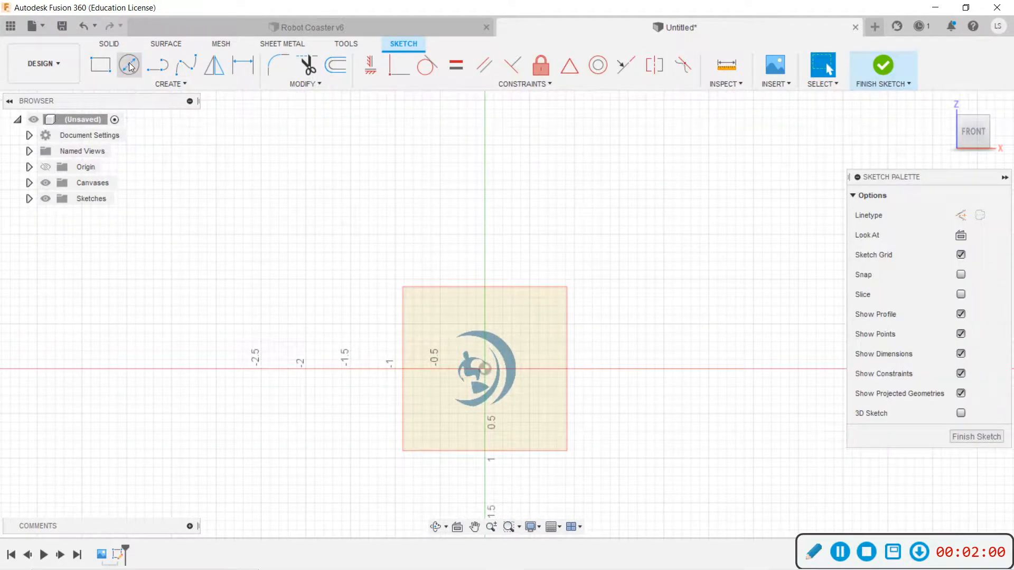
{"action": "left_click", "coordinate": [485, 369]}
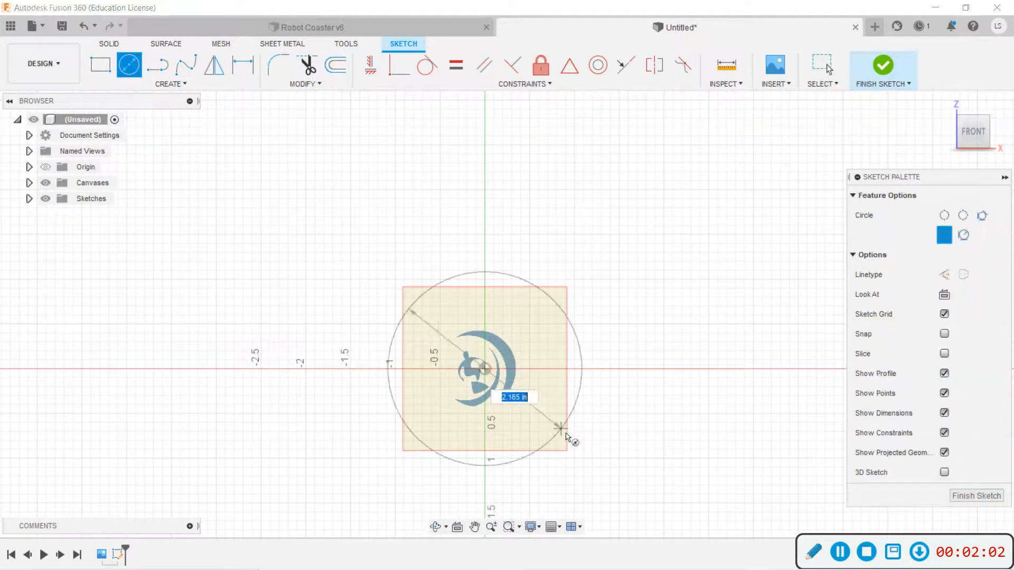
{"action": "type", "text": "4.2"}
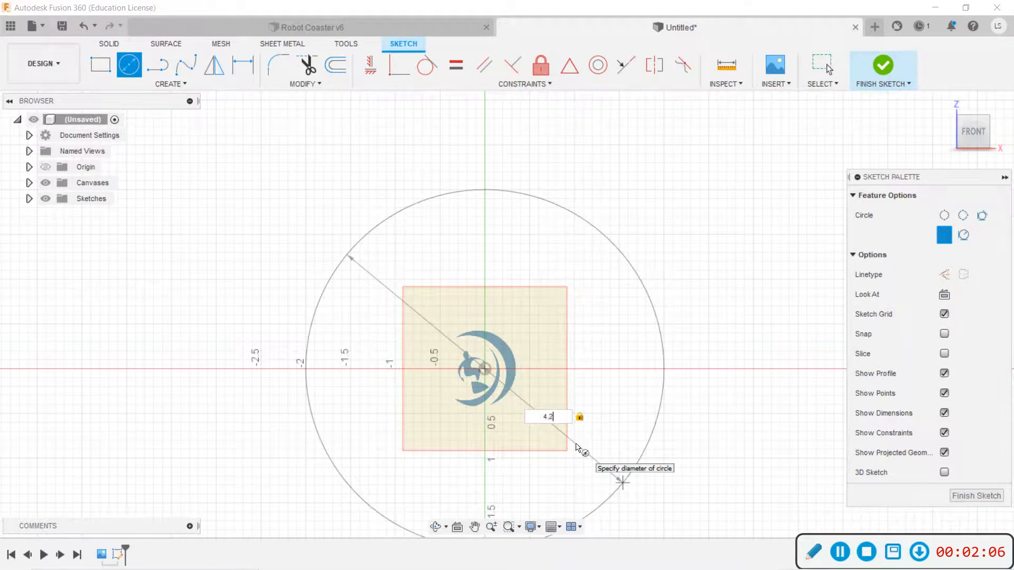
{"action": "type", "text": "5"}
{"action": "key", "text": "Return"}
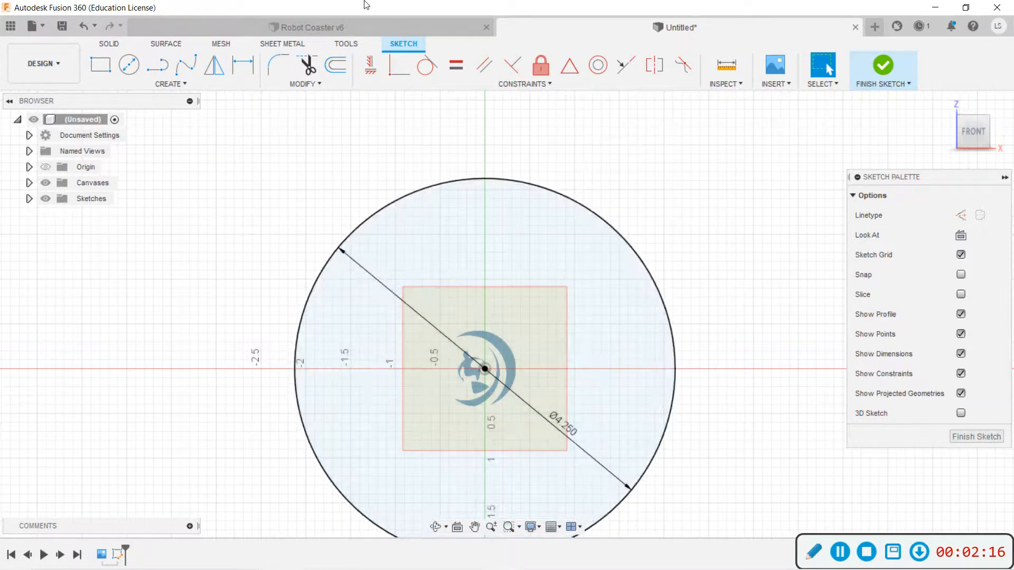
Trace the outer edge of the logo's large crescent with a fit-point spline running from its upper tip to its lower tip
{"action": "scroll", "coordinate": [627, 287], "scroll_direction": "up", "scroll_amount": 1}
{"action": "scroll", "coordinate": [622, 288], "scroll_direction": "down", "scroll_amount": 3}
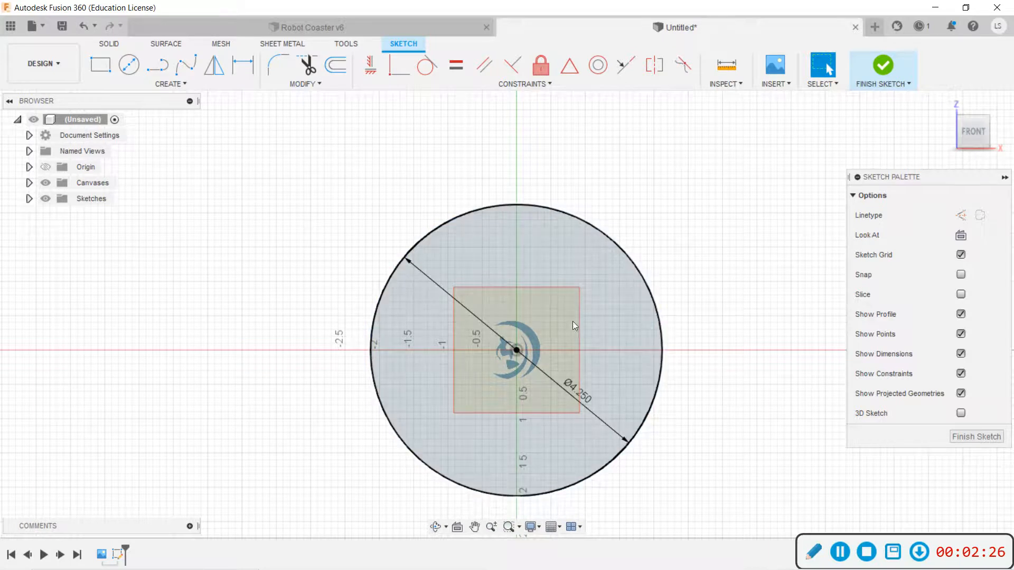
{"action": "middle_click_drag", "start_coordinate": [704, 260], "coordinate": [769, 217]}
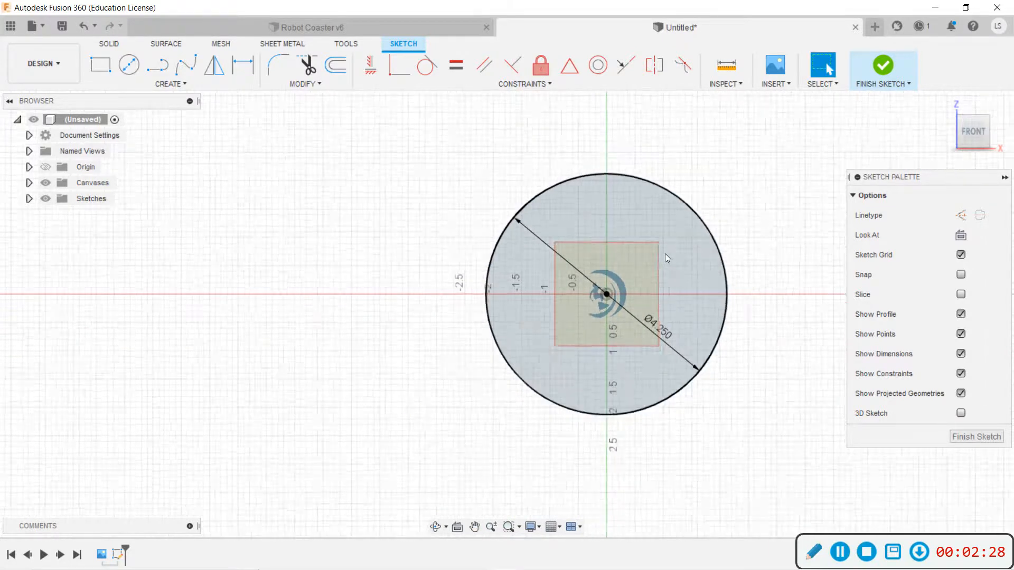
{"action": "scroll", "coordinate": [637, 273], "scroll_direction": "up", "scroll_amount": 5}
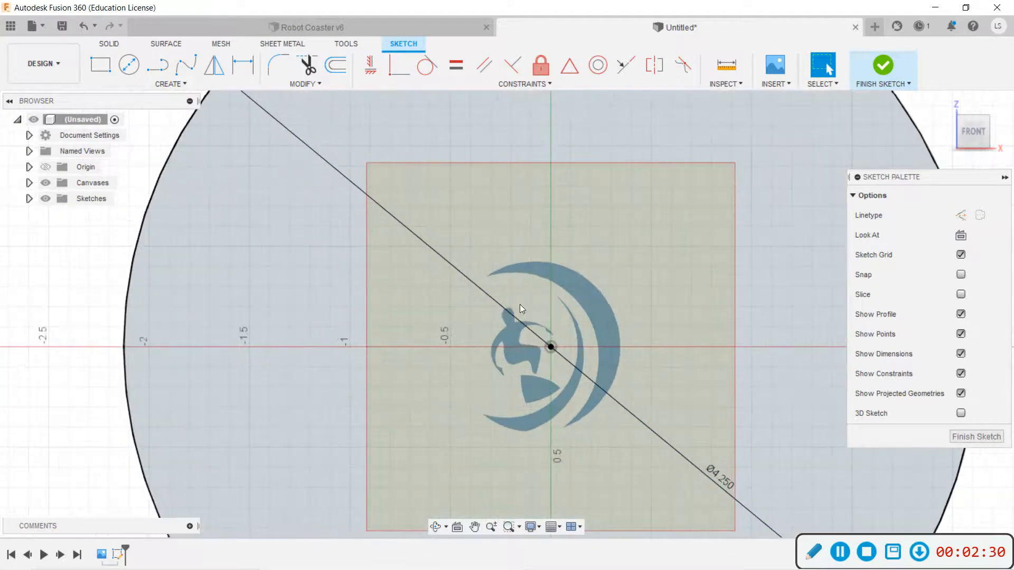
{"action": "scroll", "coordinate": [540, 302], "scroll_direction": "up", "scroll_amount": 1}
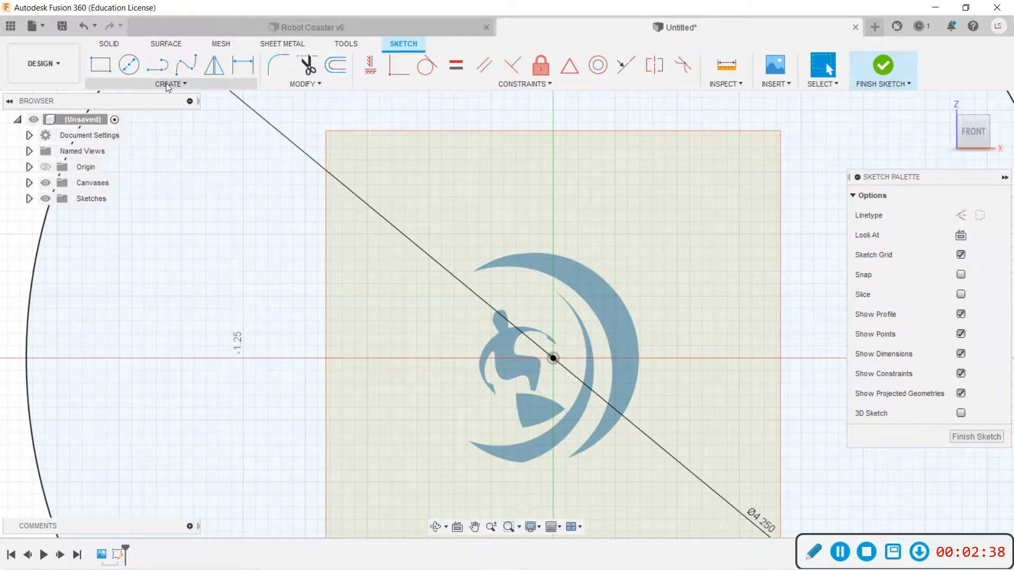
{"action": "left_click", "coordinate": [179, 71]}
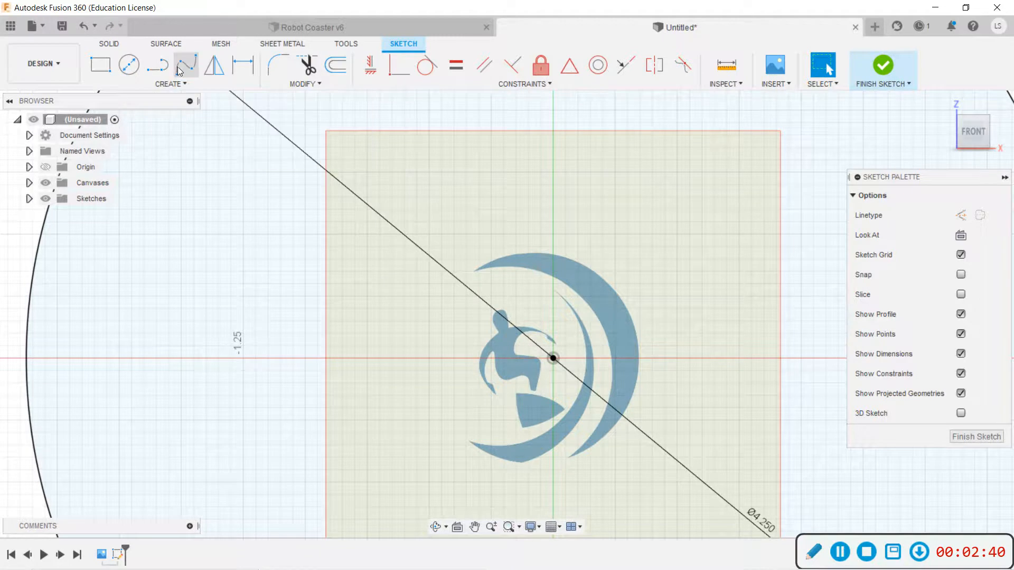
{"action": "scroll", "coordinate": [482, 257], "scroll_direction": "down", "scroll_amount": 1}
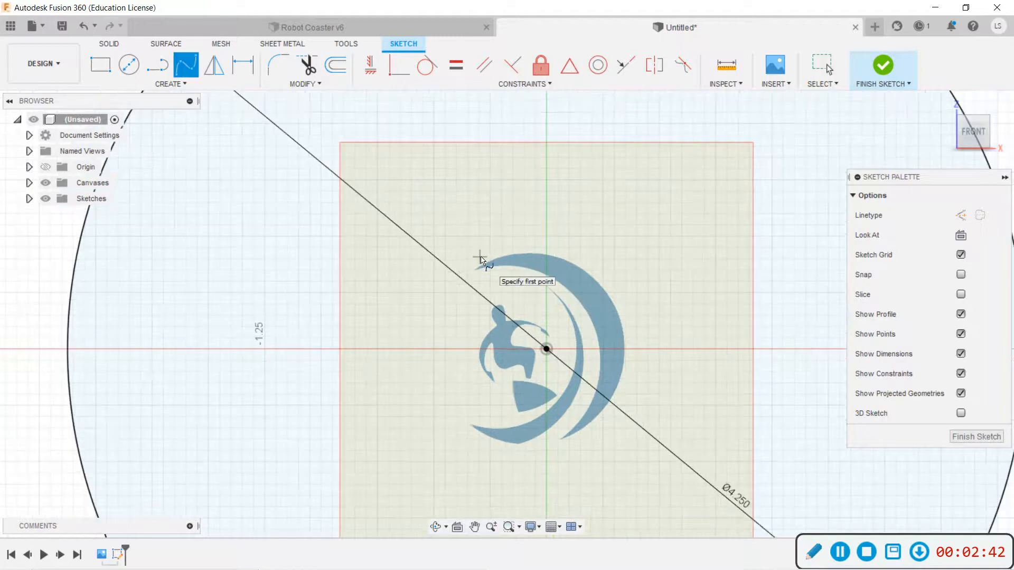
{"action": "scroll", "coordinate": [480, 260], "scroll_direction": "up", "scroll_amount": 3}
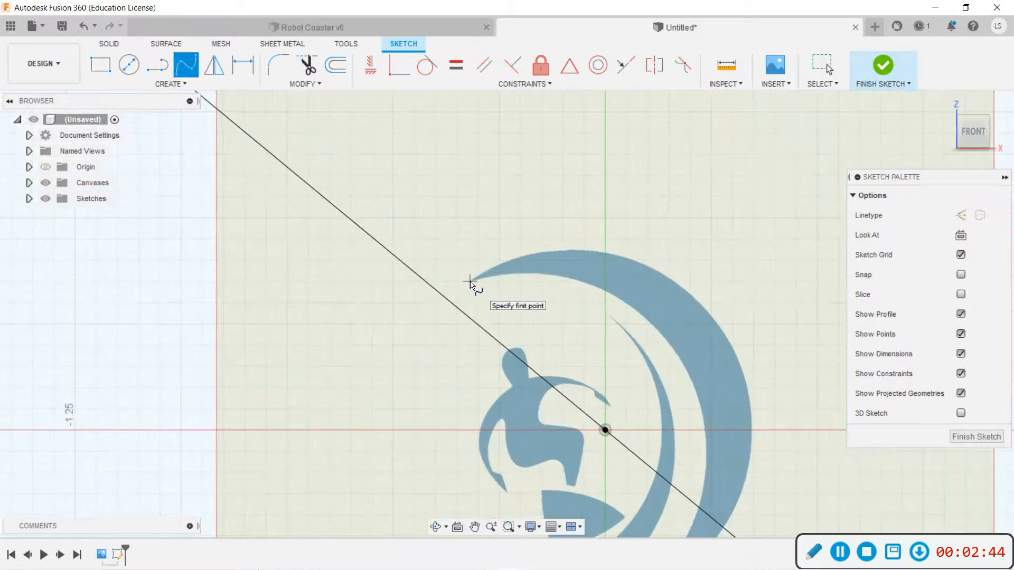
{"action": "left_click", "coordinate": [470, 281]}
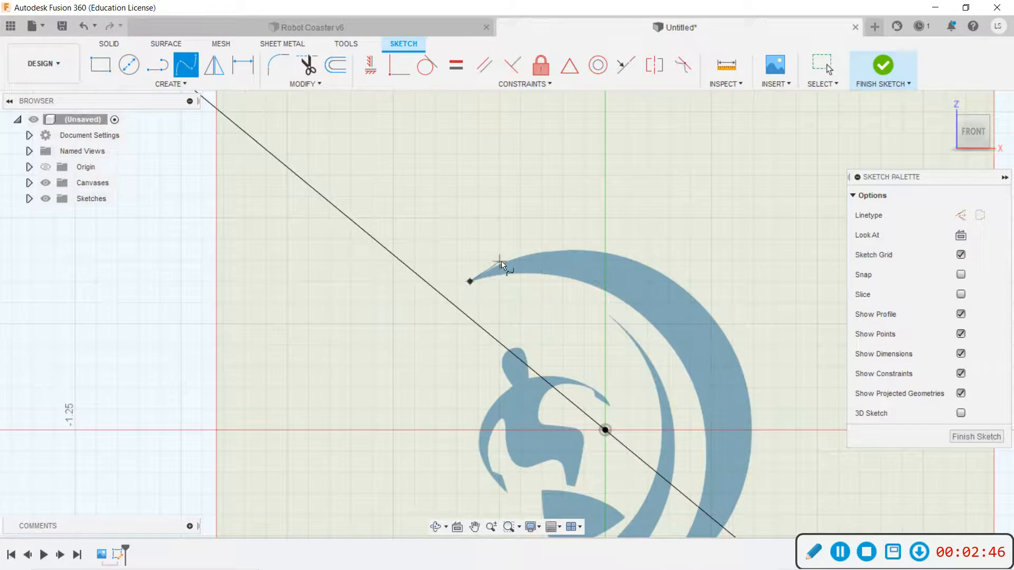
{"action": "left_click", "coordinate": [521, 256]}
{"action": "left_click", "coordinate": [620, 255]}
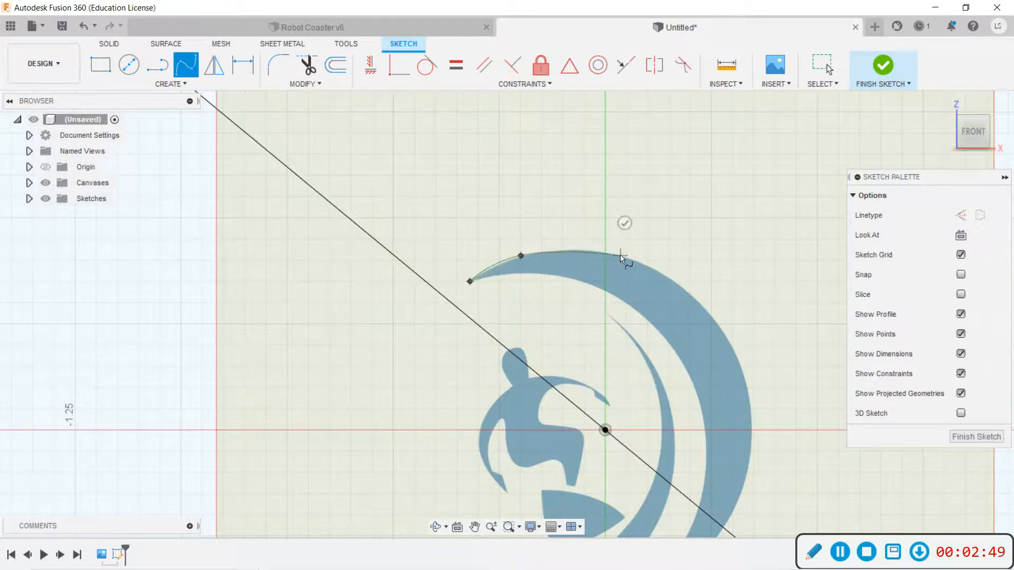
{"action": "left_click", "coordinate": [703, 306]}
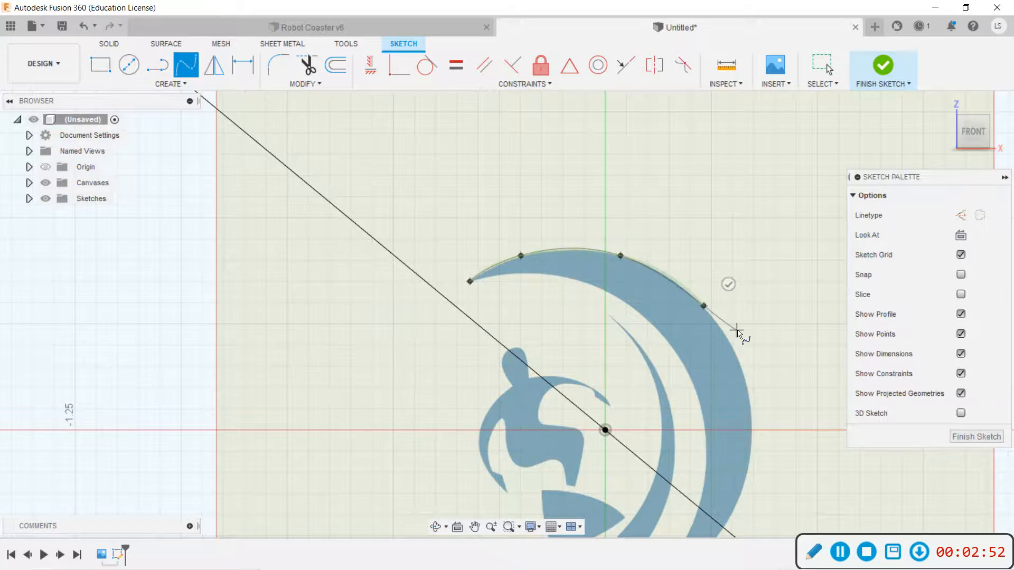
{"action": "scroll", "coordinate": [734, 331], "scroll_direction": "down", "scroll_amount": 1}
{"action": "middle_click_drag", "start_coordinate": [734, 331], "coordinate": [717, 185]}
{"action": "left_click", "coordinate": [731, 240]}
{"action": "left_click", "coordinate": [717, 349]}
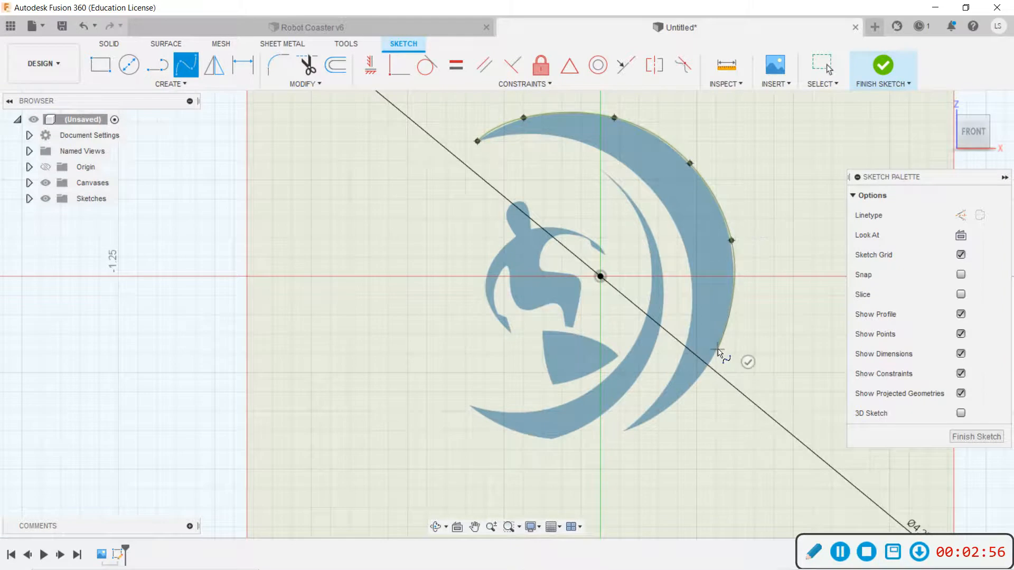
{"action": "left_click", "coordinate": [624, 430]}
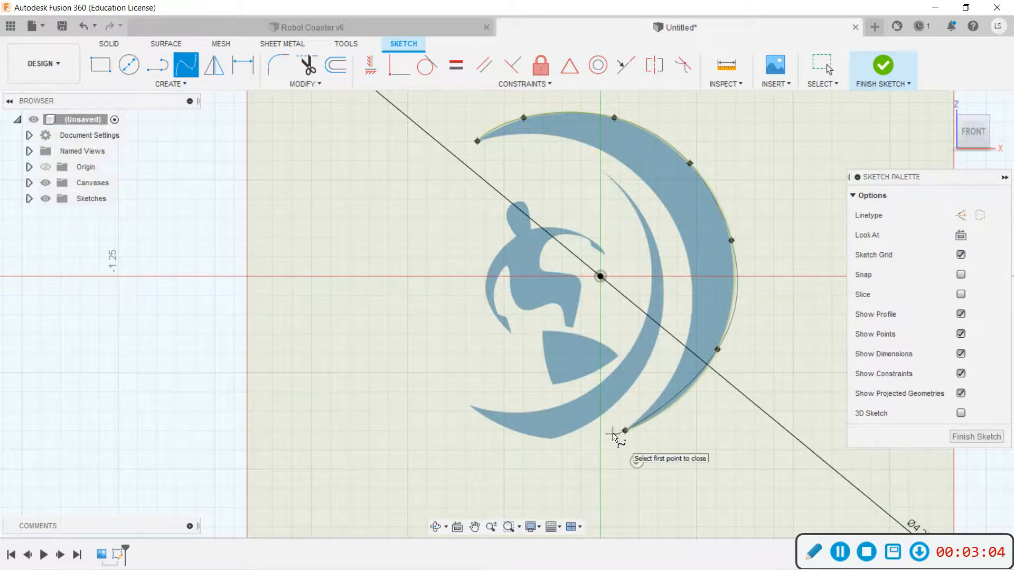
{"action": "right_click", "coordinate": [613, 436]}
{"action": "left_click", "coordinate": [653, 428]}
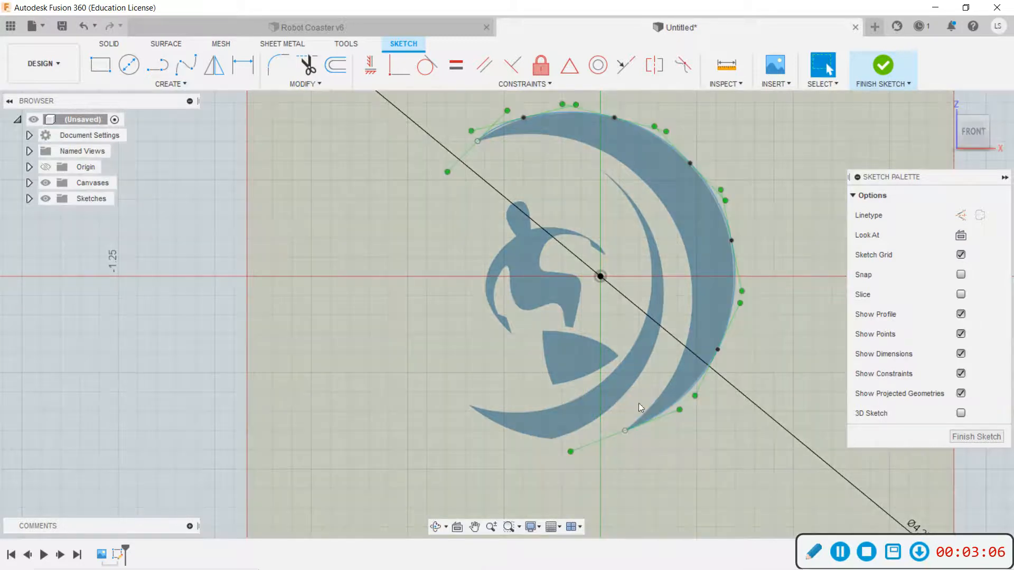
Adjust the tangent handle at the spline's lower end to follow the crescent's outer edge more closely
{"action": "scroll", "coordinate": [685, 407], "scroll_direction": "up", "scroll_amount": 2}
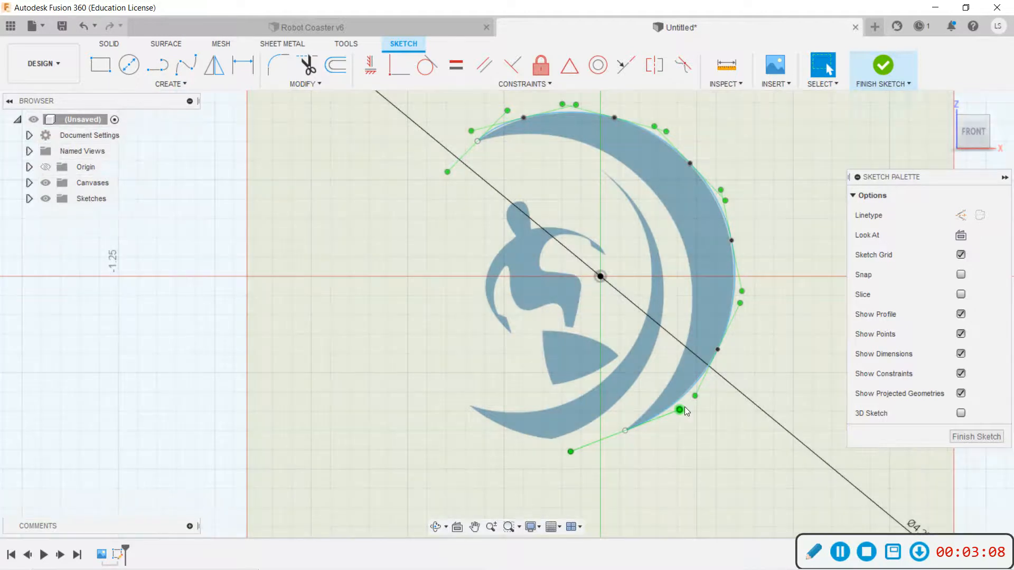
{"action": "mouse_move", "coordinate": [680, 410]}
{"action": "left_mouse_down"}
{"action": "mouse_move", "coordinate": [684, 427]}
{"action": "mouse_move", "coordinate": [681, 405]}
{"action": "left_mouse_up"}
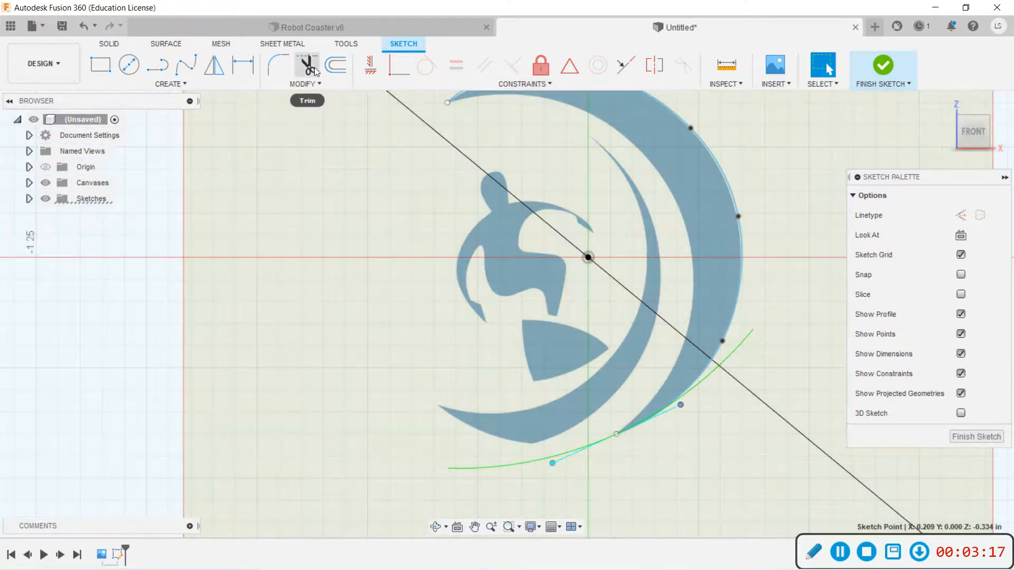
{"action": "left_click", "coordinate": [312, 66]}
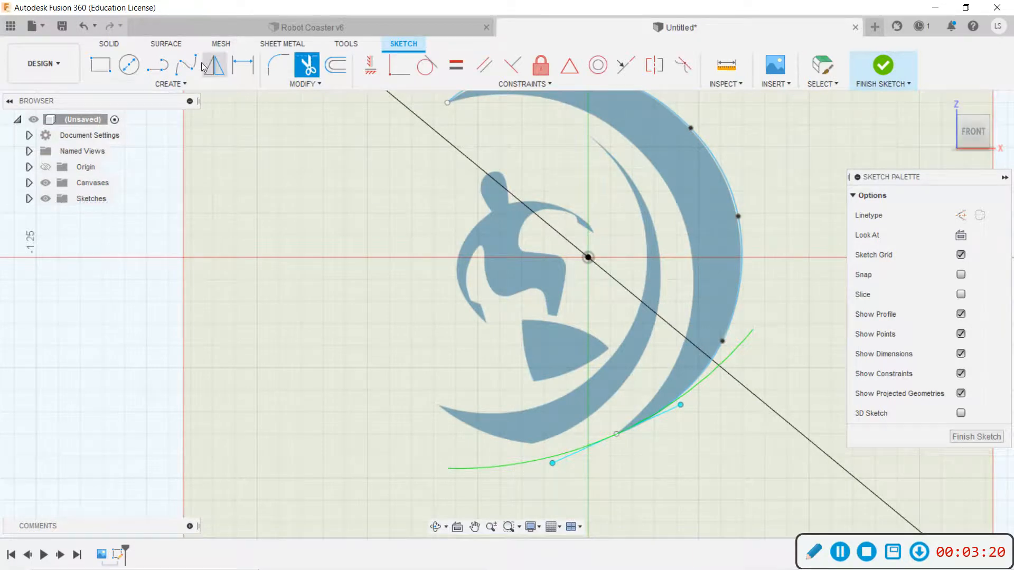
Trace the crescent's inner edge with a second spline from the lower tip to the upper tip, closing the crescent outline
{"action": "left_click", "coordinate": [186, 64]}
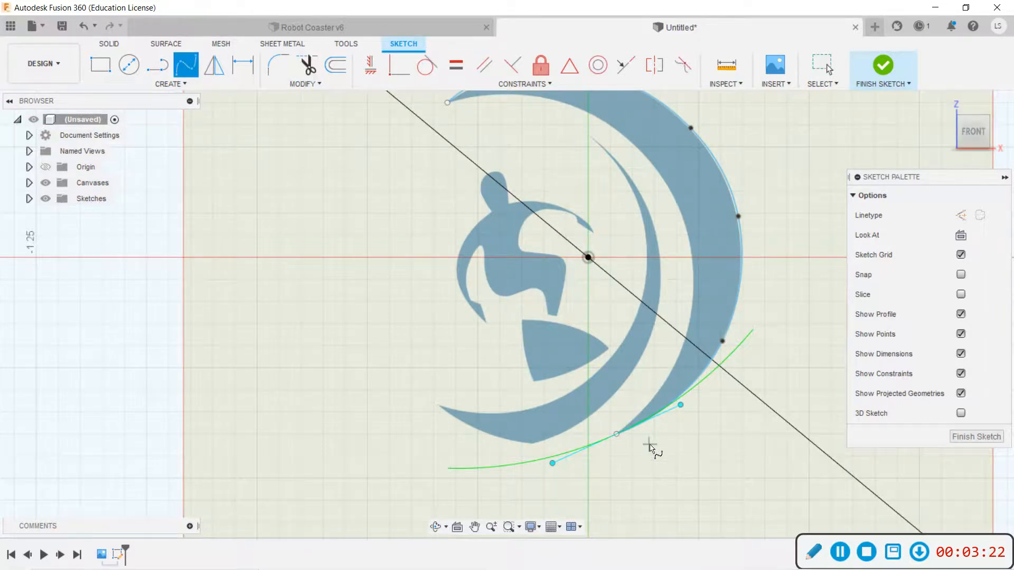
{"action": "scroll", "coordinate": [652, 446], "scroll_direction": "down", "scroll_amount": 1}
{"action": "left_click", "coordinate": [622, 484]}
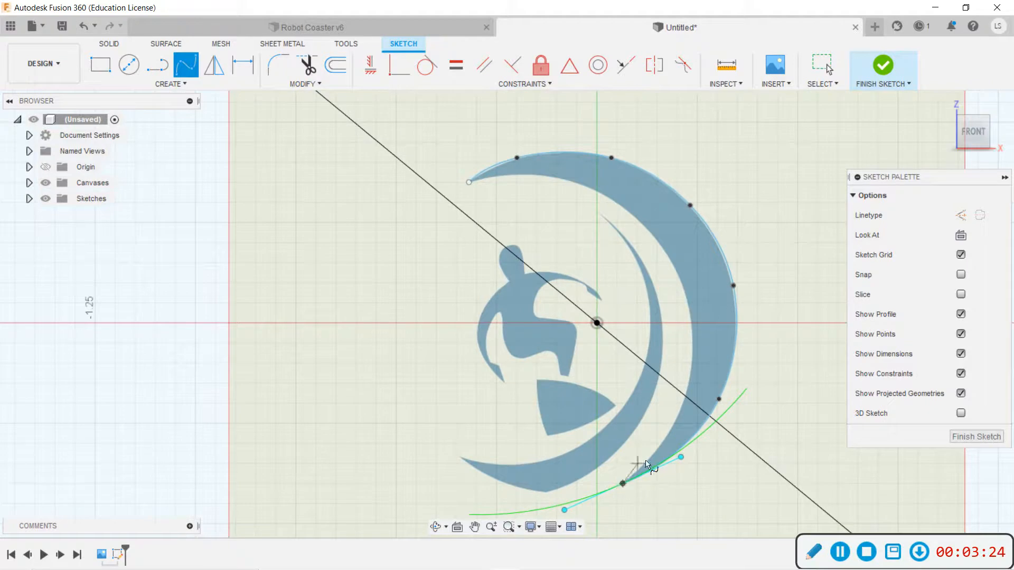
{"action": "left_click", "coordinate": [670, 432]}
{"action": "left_click", "coordinate": [693, 338]}
{"action": "left_click", "coordinate": [658, 241]}
{"action": "left_click", "coordinate": [595, 191]}
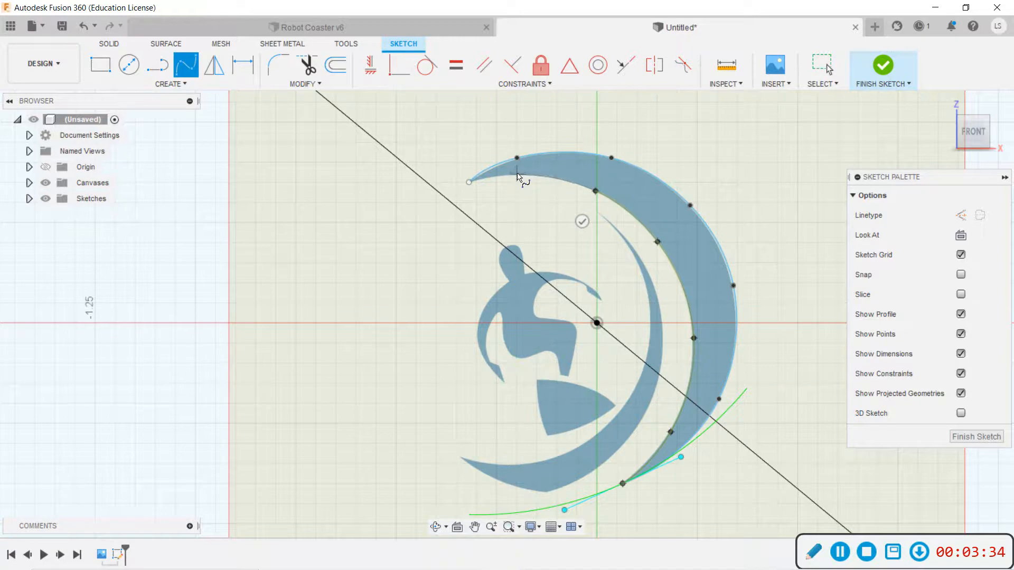
{"action": "left_click", "coordinate": [516, 174]}
{"action": "left_click", "coordinate": [469, 182]}
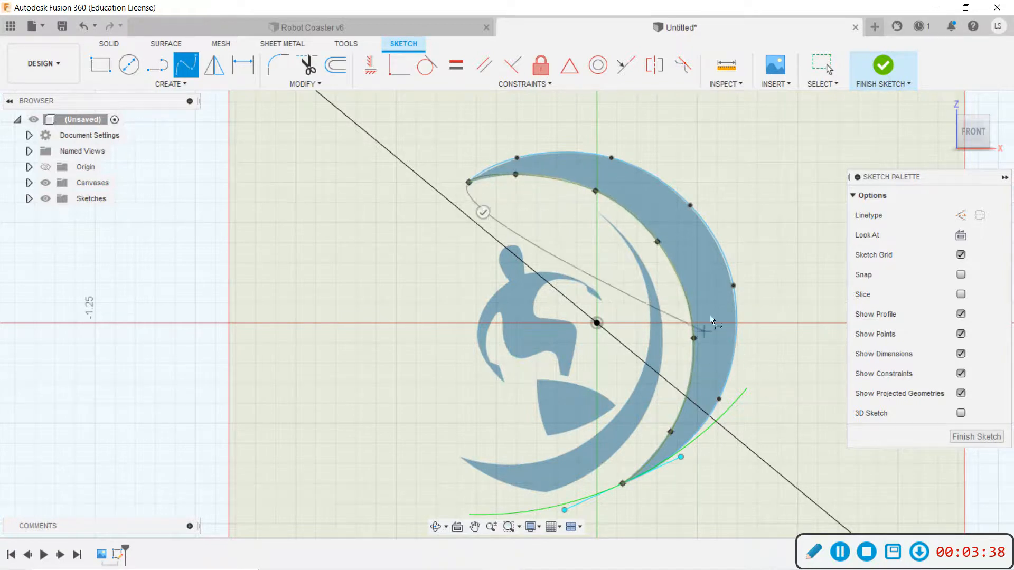
{"action": "right_click", "coordinate": [551, 243]}
{"action": "left_click", "coordinate": [591, 243]}
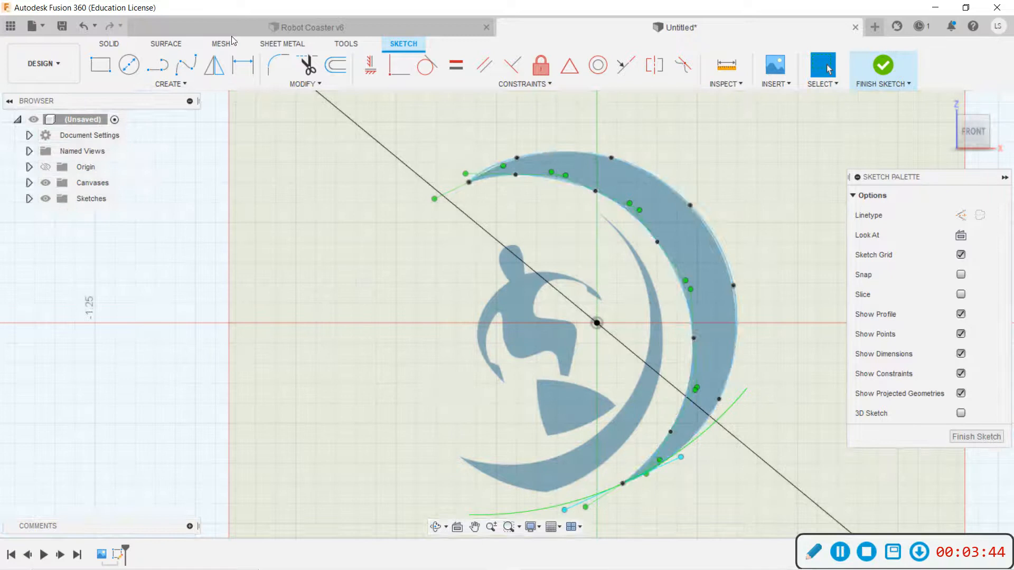
{"action": "left_click", "coordinate": [307, 65]}
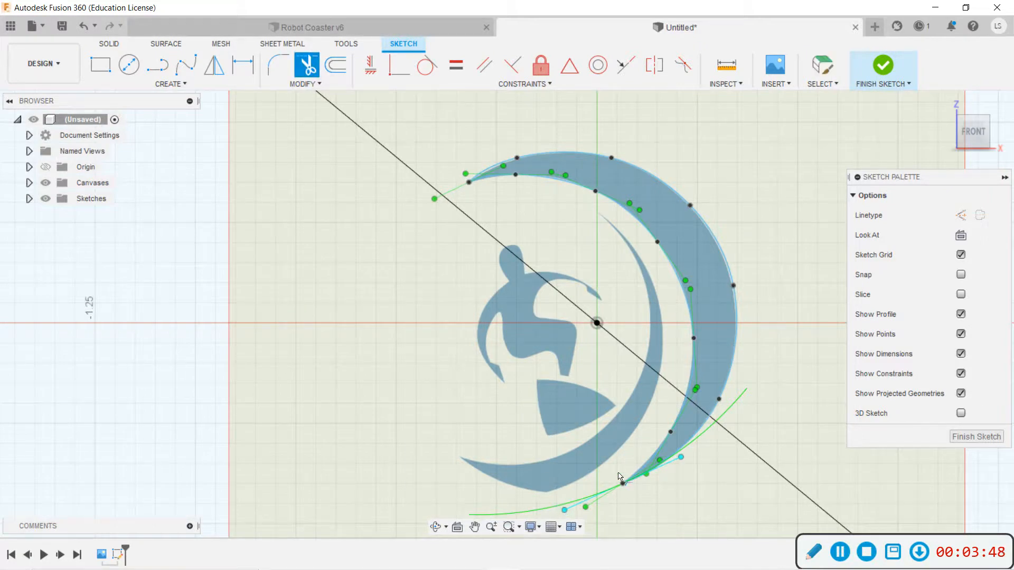
{"action": "scroll", "coordinate": [600, 399], "scroll_direction": "down", "scroll_amount": 3}
{"action": "scroll", "coordinate": [600, 398], "scroll_direction": "up", "scroll_amount": 4}
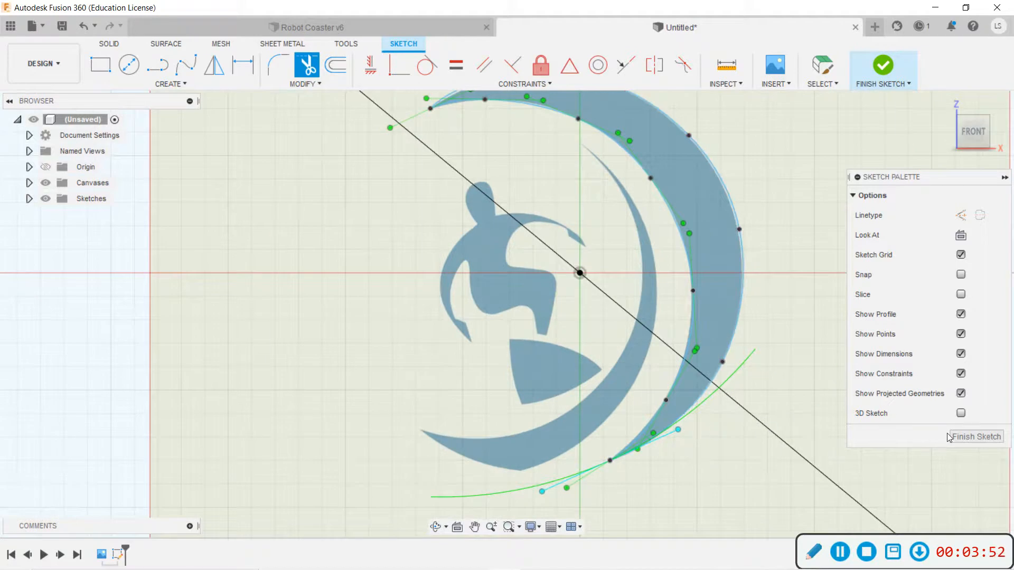
{"action": "scroll", "coordinate": [770, 355], "scroll_direction": "down", "scroll_amount": 2}
{"action": "scroll", "coordinate": [742, 318], "scroll_direction": "down", "scroll_amount": 2}
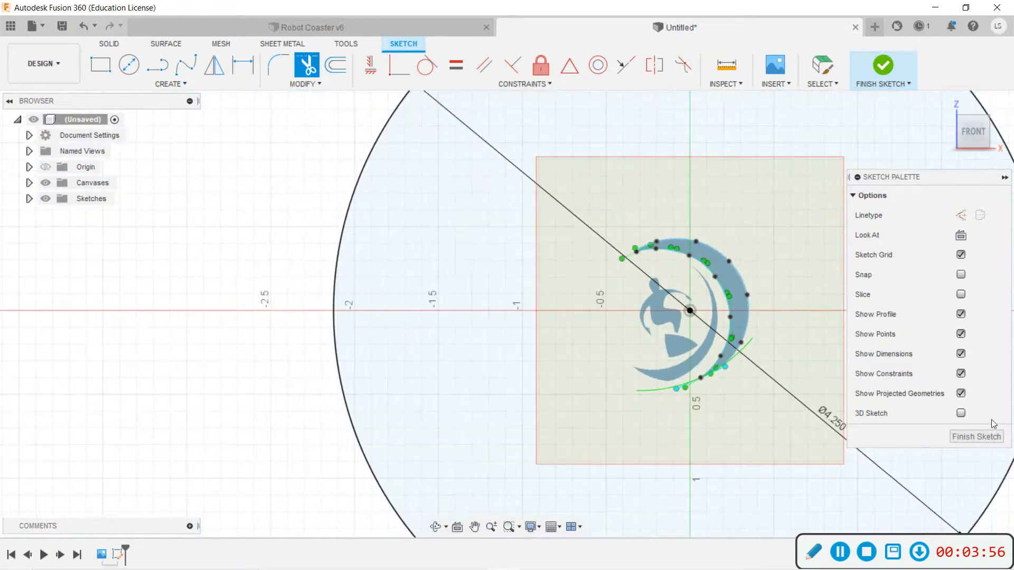
{"action": "scroll", "coordinate": [531, 196], "scroll_direction": "down", "scroll_amount": 1}
{"action": "mouse_move", "coordinate": [514, 198]}
{"action": "middle_mouse_down"}
{"action": "mouse_move", "coordinate": [484, 211]}
{"action": "mouse_move", "coordinate": [339, 198]}
{"action": "middle_mouse_up"}
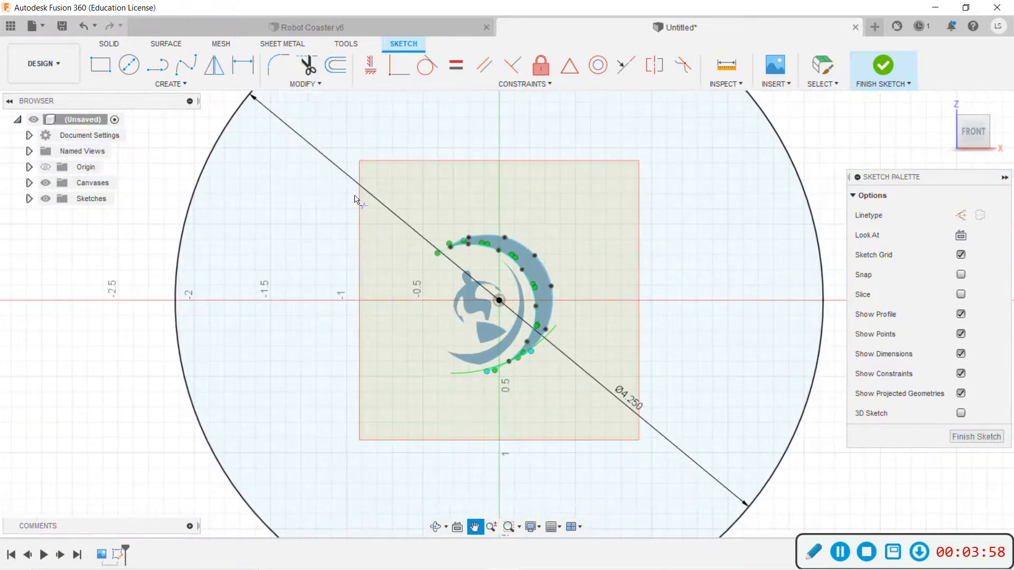
Finish the sketch, look at the Robot Coaster v6 design for reference, and return to the untitled surf coaster design
{"action": "left_click", "coordinate": [957, 437]}
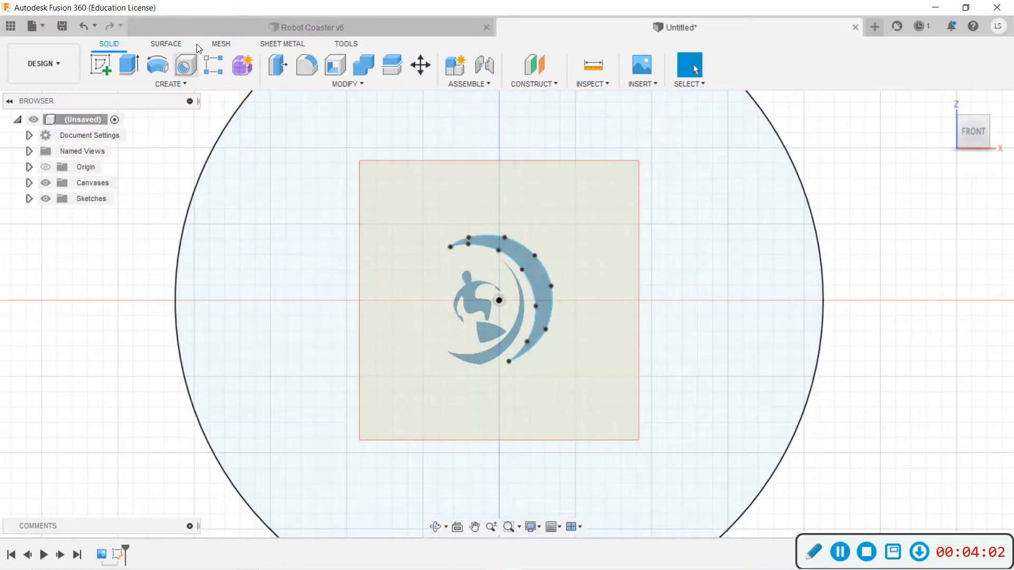
{"action": "left_click", "coordinate": [222, 19]}
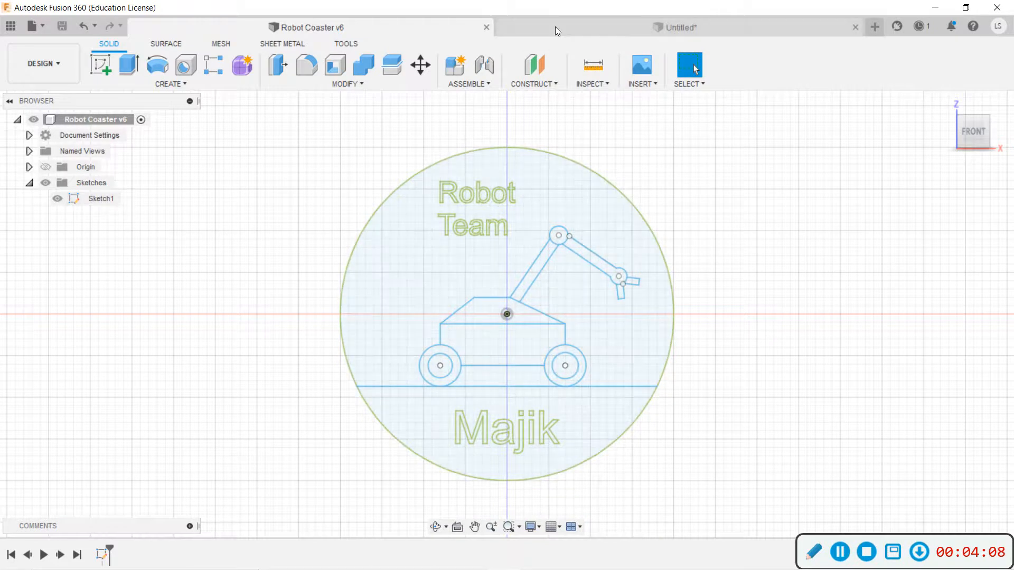
{"action": "left_click", "coordinate": [555, 27]}
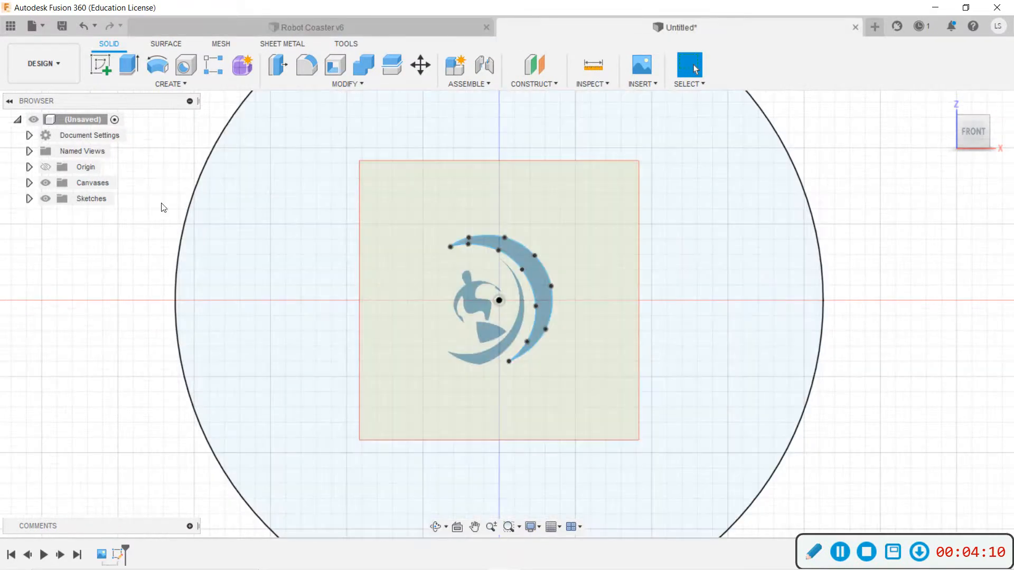
Reopen Sketch1 of the surf coaster for editing
{"action": "left_click", "coordinate": [30, 201]}
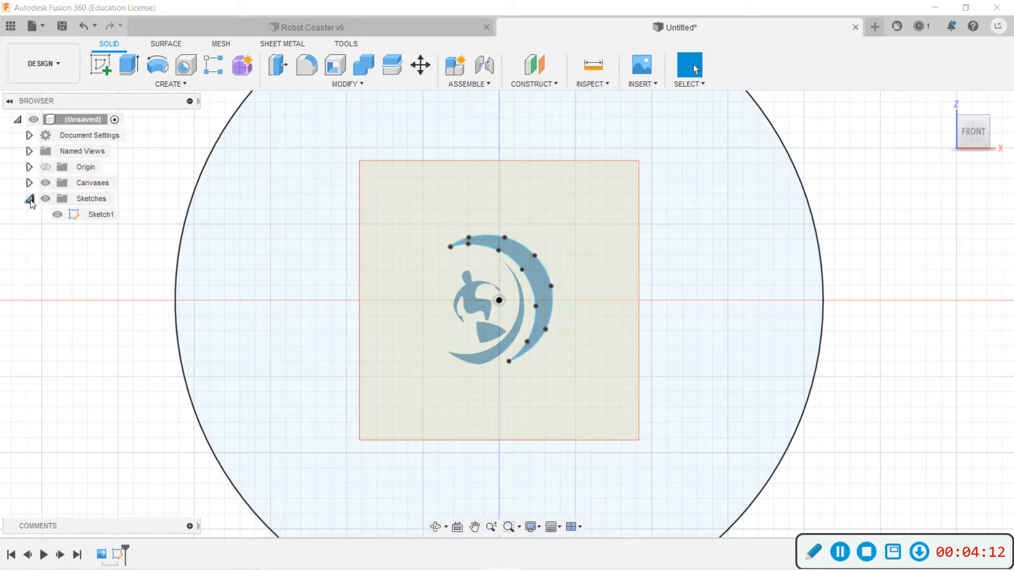
{"action": "right_click", "coordinate": [104, 214]}
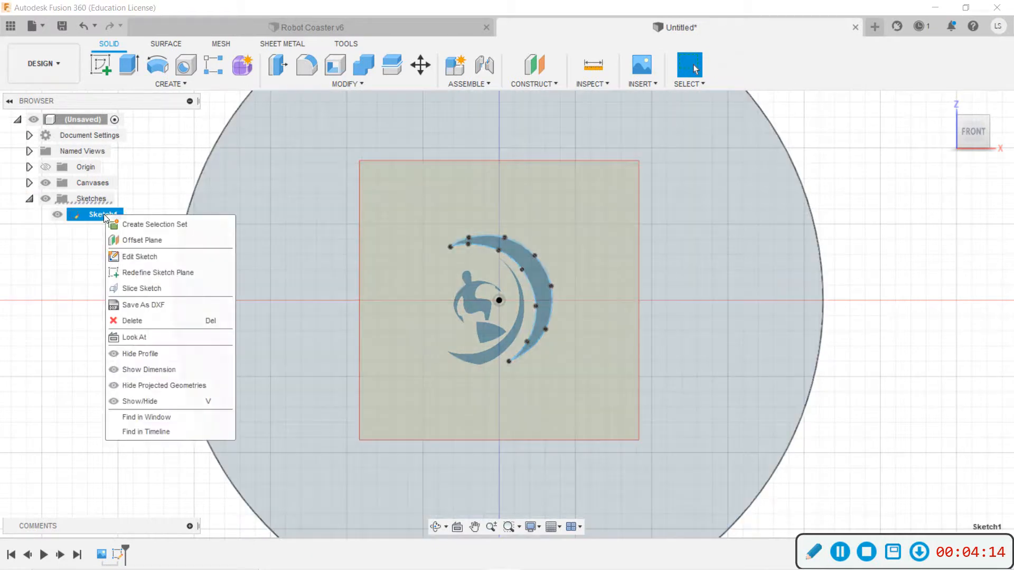
{"action": "left_click", "coordinate": [136, 257]}
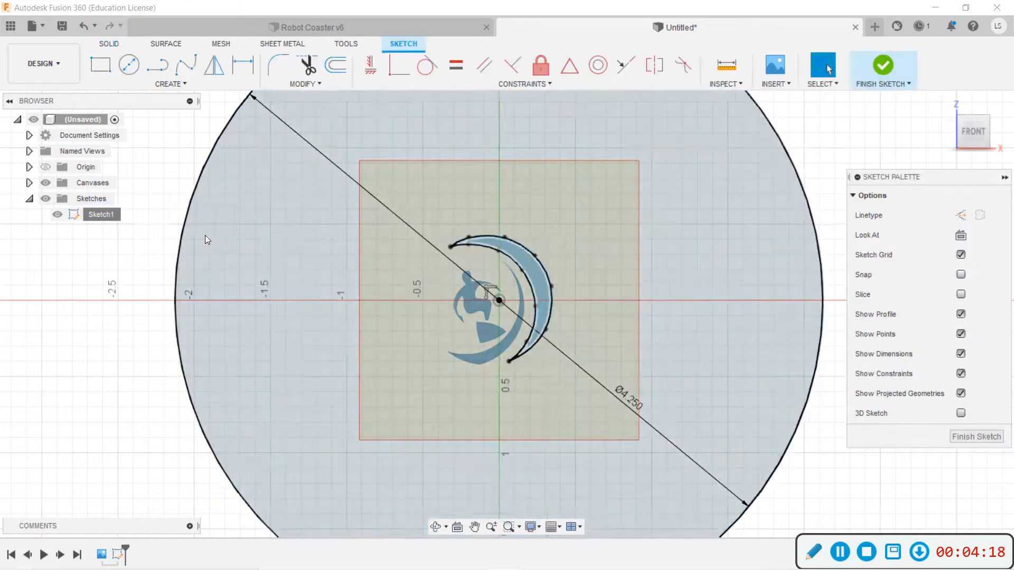
Start a sketch text and draw its frame, about 2 in wide, inside the coaster circle above the logo canvas
{"action": "scroll", "coordinate": [293, 264], "scroll_direction": "up", "scroll_amount": 2}
{"action": "scroll", "coordinate": [305, 258], "scroll_direction": "down", "scroll_amount": 4}
{"action": "scroll", "coordinate": [457, 305], "scroll_direction": "down", "scroll_amount": 1}
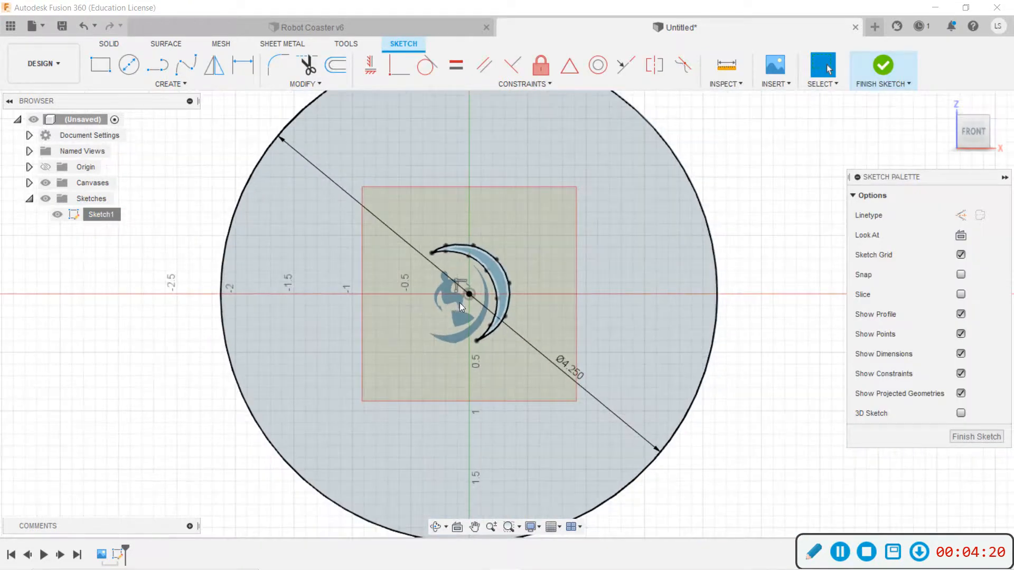
{"action": "scroll", "coordinate": [492, 189], "scroll_direction": "down", "scroll_amount": 1}
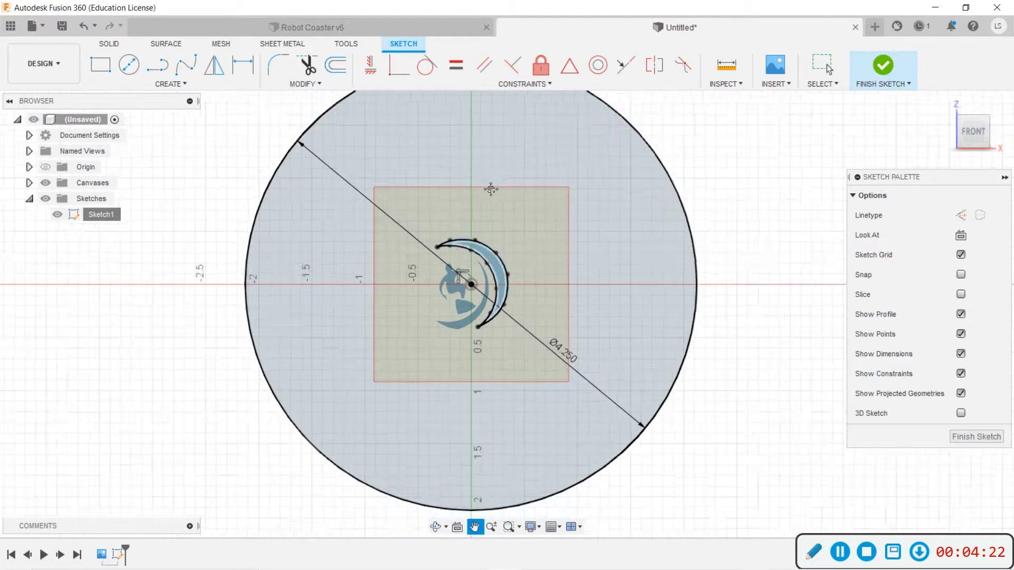
{"action": "middle_click_drag", "start_coordinate": [491, 189], "coordinate": [453, 275]}
{"action": "key", "text": "Escape"}
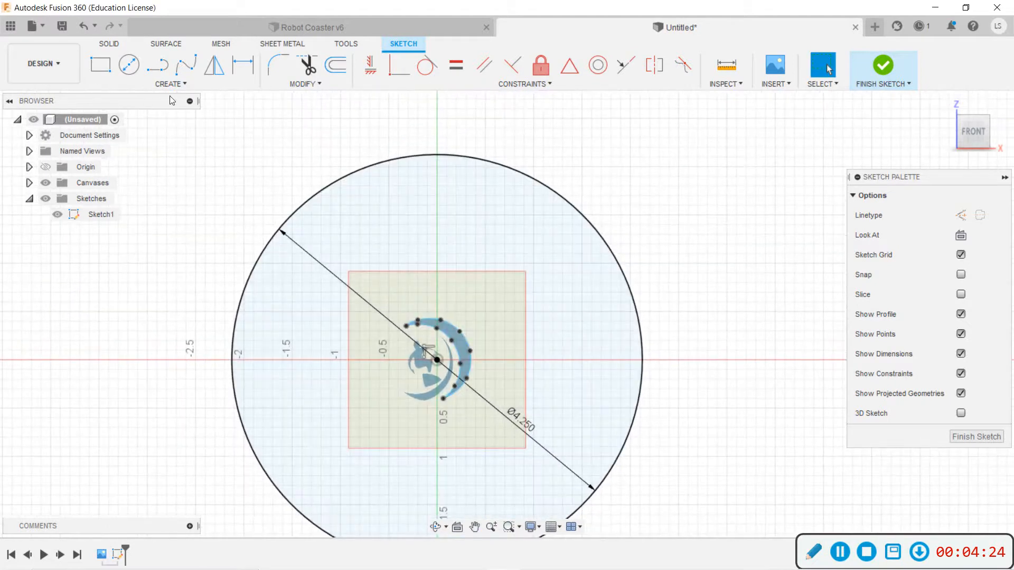
{"action": "left_click", "coordinate": [184, 87]}
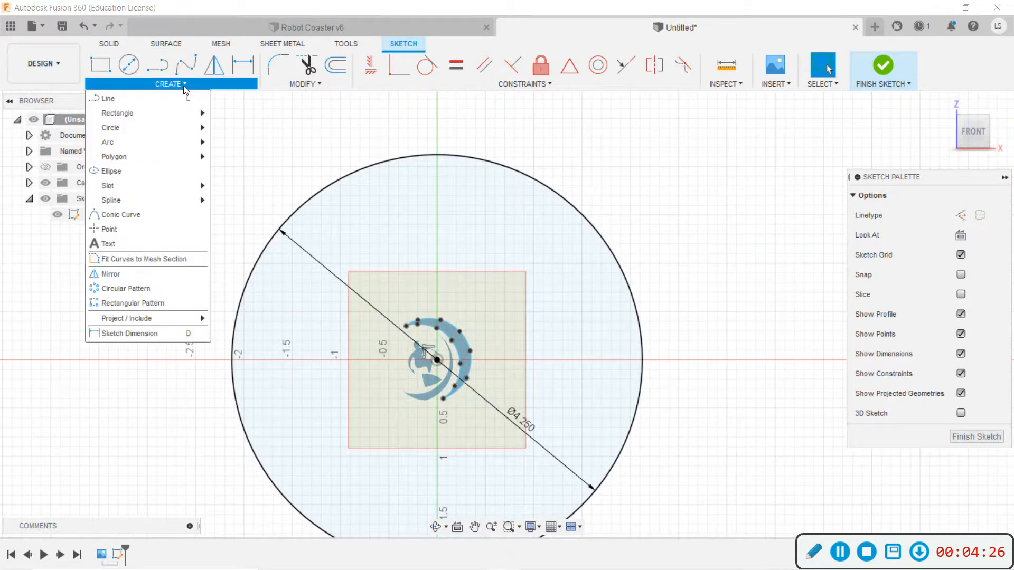
{"action": "left_click", "coordinate": [147, 240]}
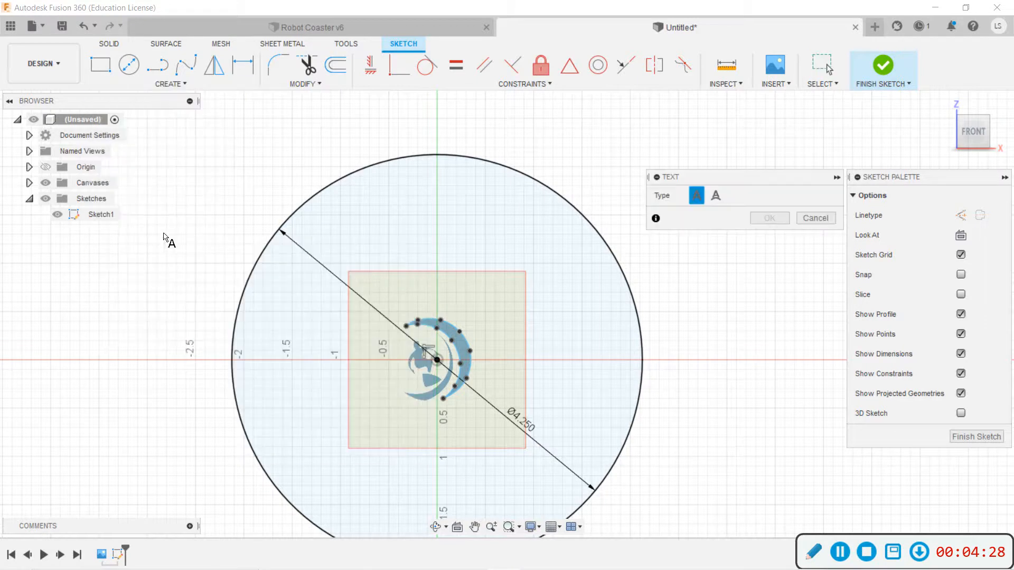
{"action": "left_click", "coordinate": [356, 197]}
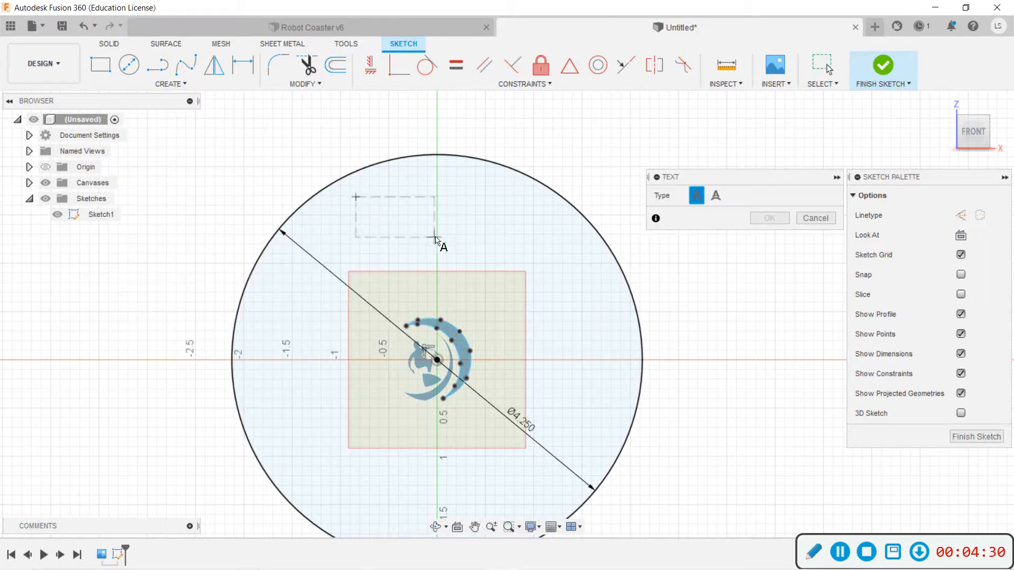
{"action": "left_click", "coordinate": [547, 244]}
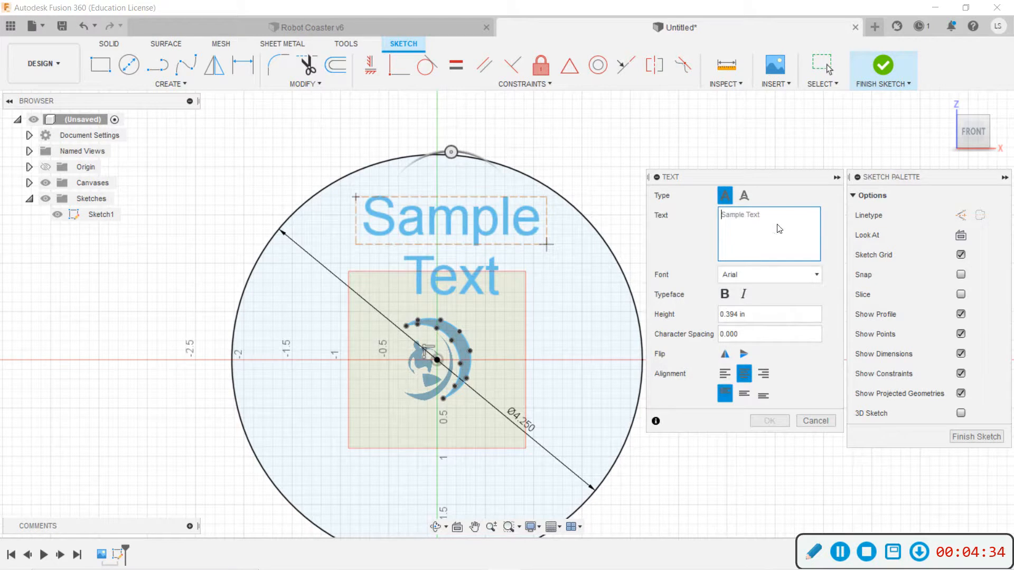
Enter "Surf" as the sketch text, set its height to 0.25 in and accept it
{"action": "type", "text": "Sur"}
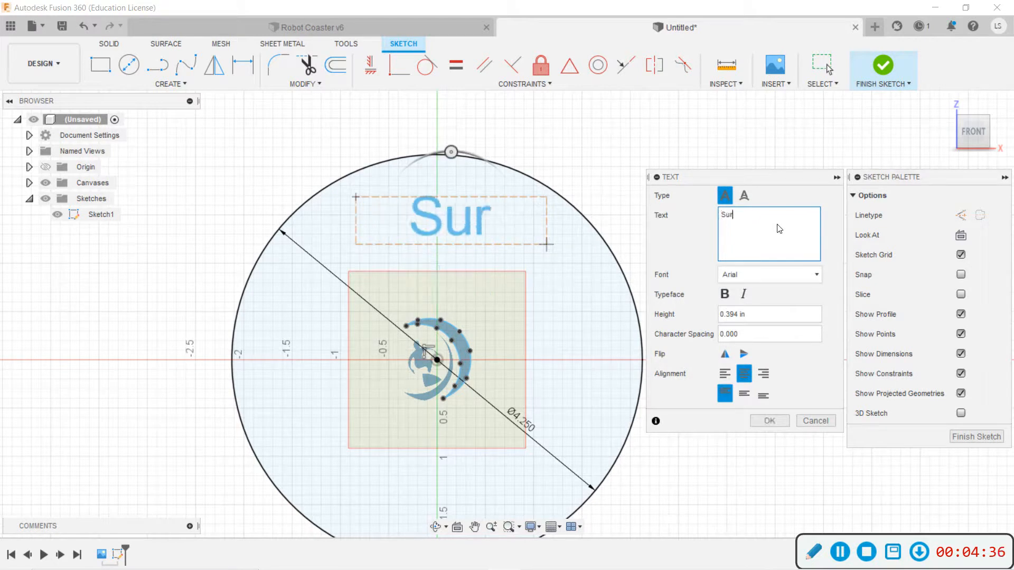
{"action": "type", "text": "f"}
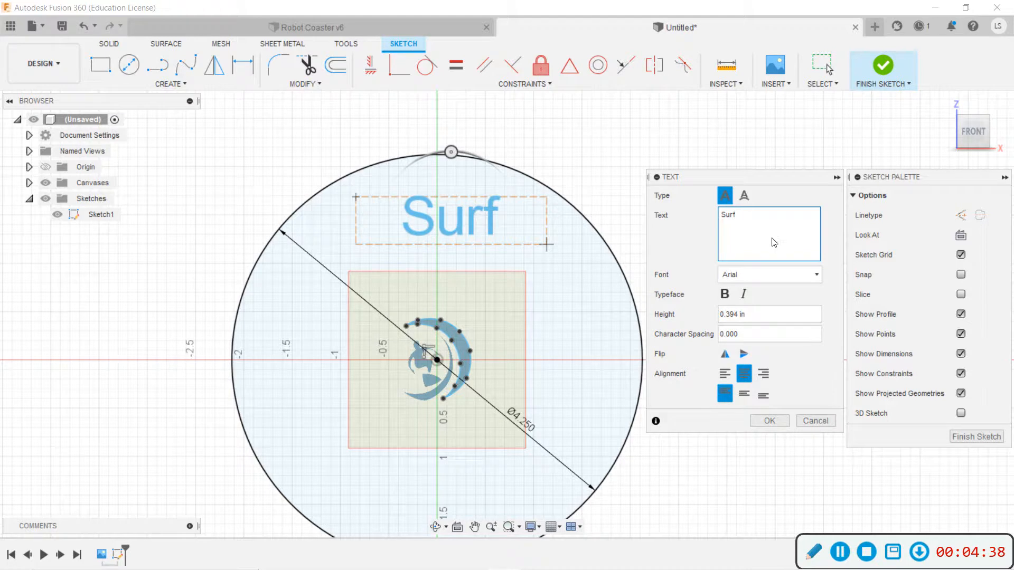
{"action": "left_click_drag", "start_coordinate": [757, 316], "coordinate": [697, 313]}
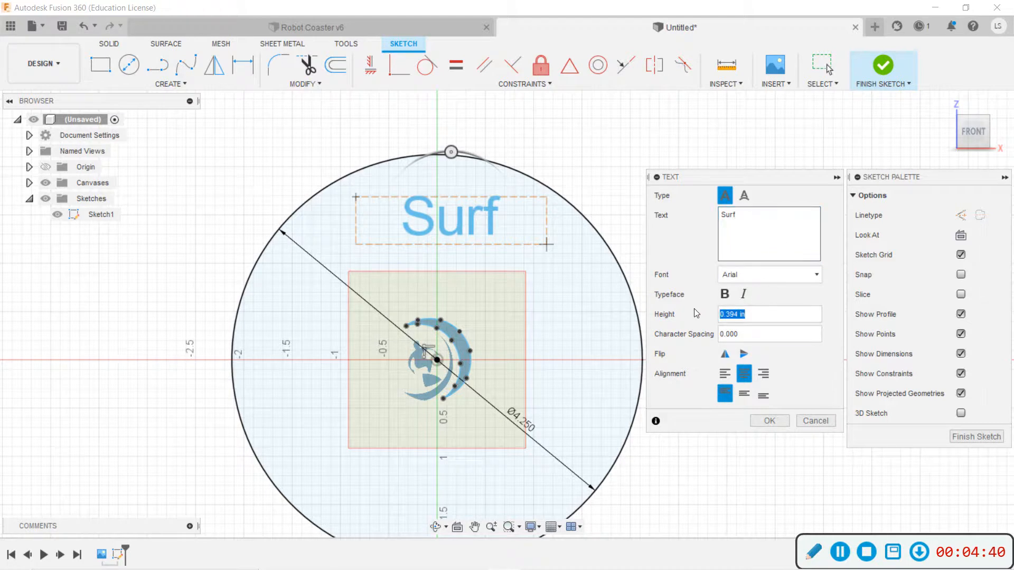
{"action": "type", "text": ".25"}
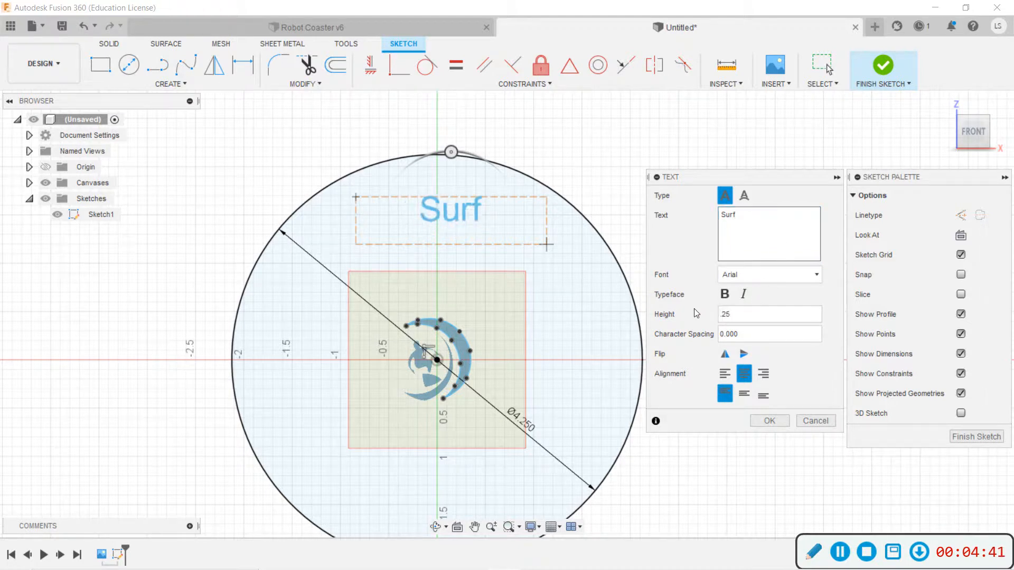
{"action": "key", "text": "Return"}
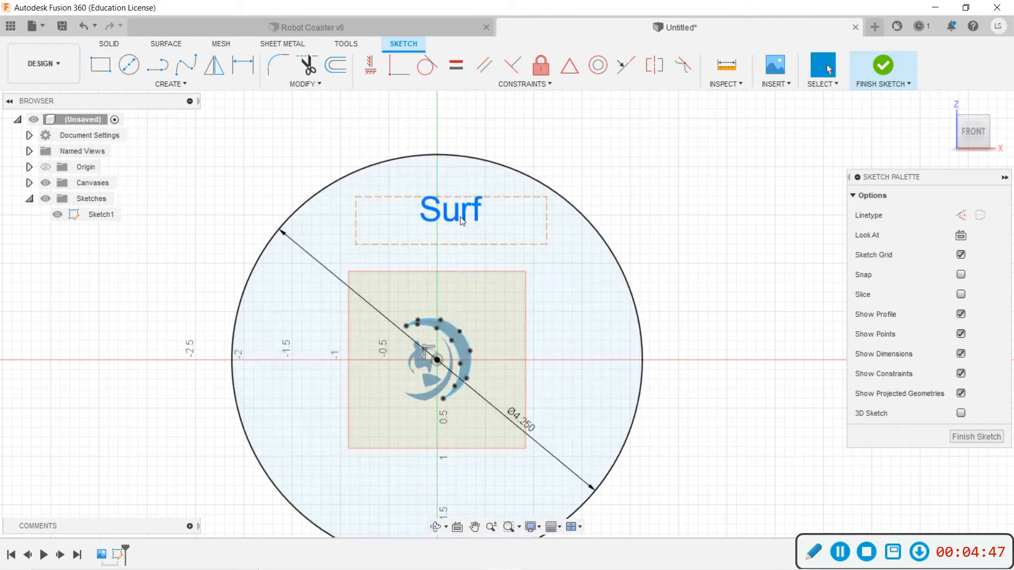
{"action": "scroll", "coordinate": [491, 179], "scroll_direction": "up", "scroll_amount": 2}
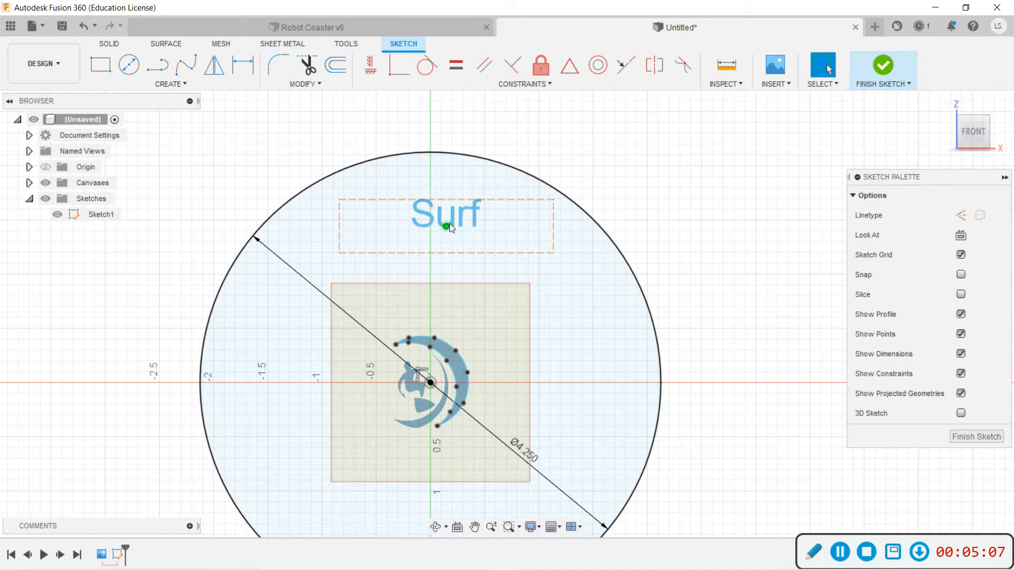
{"action": "right_click", "coordinate": [448, 227]}
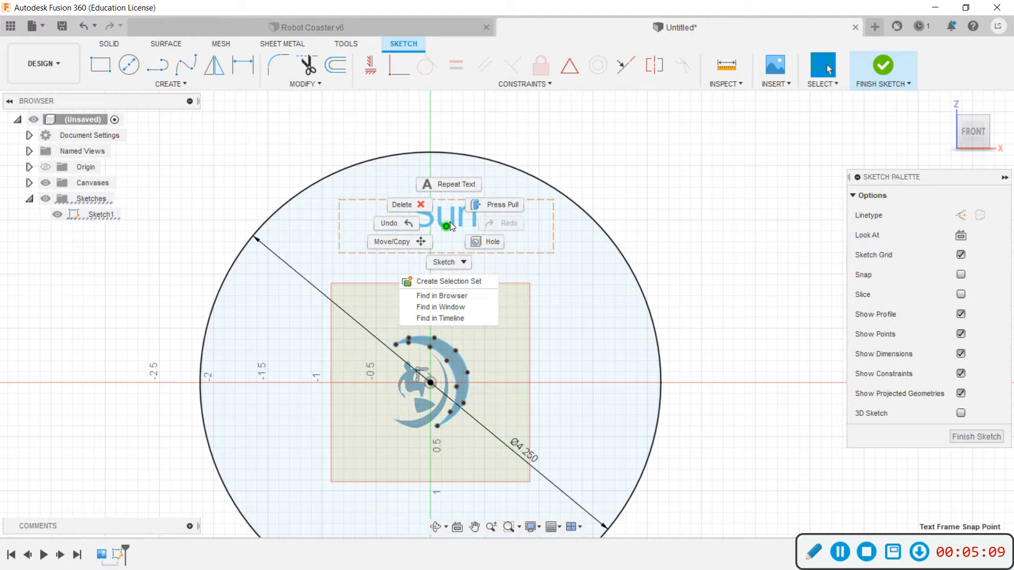
{"action": "key", "text": "Escape"}
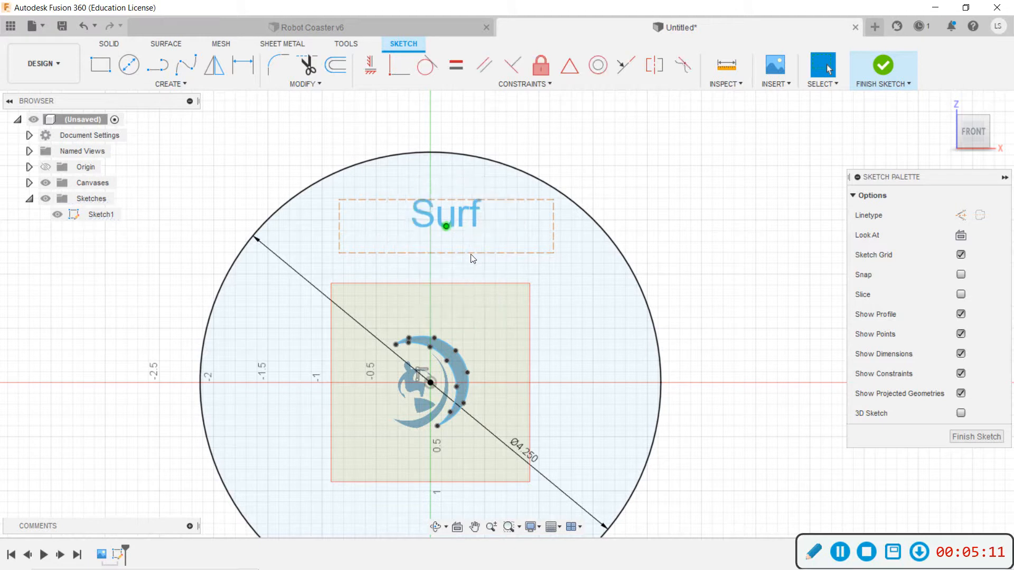
{"action": "left_click", "coordinate": [470, 253]}
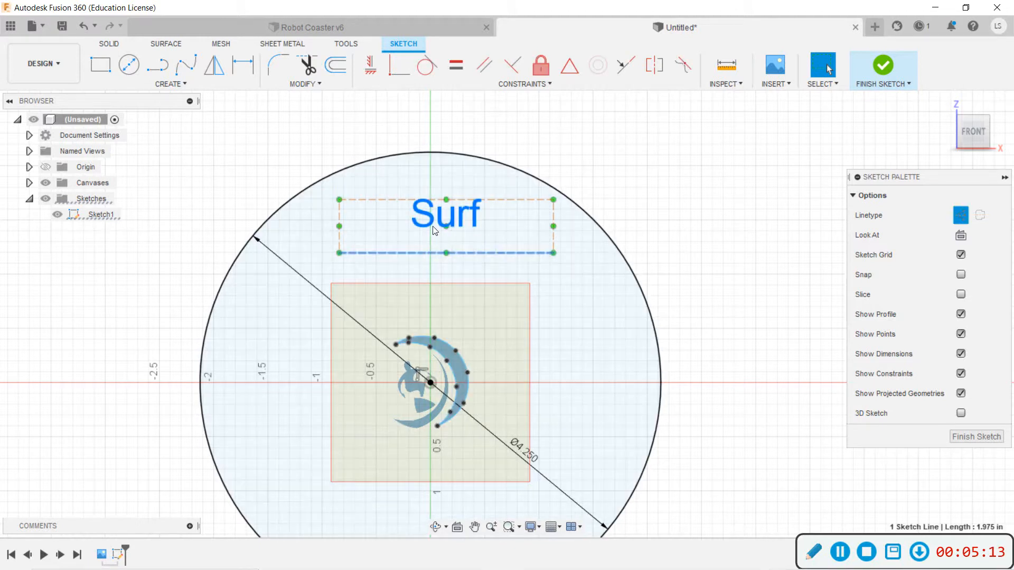
{"action": "right_click", "coordinate": [464, 241]}
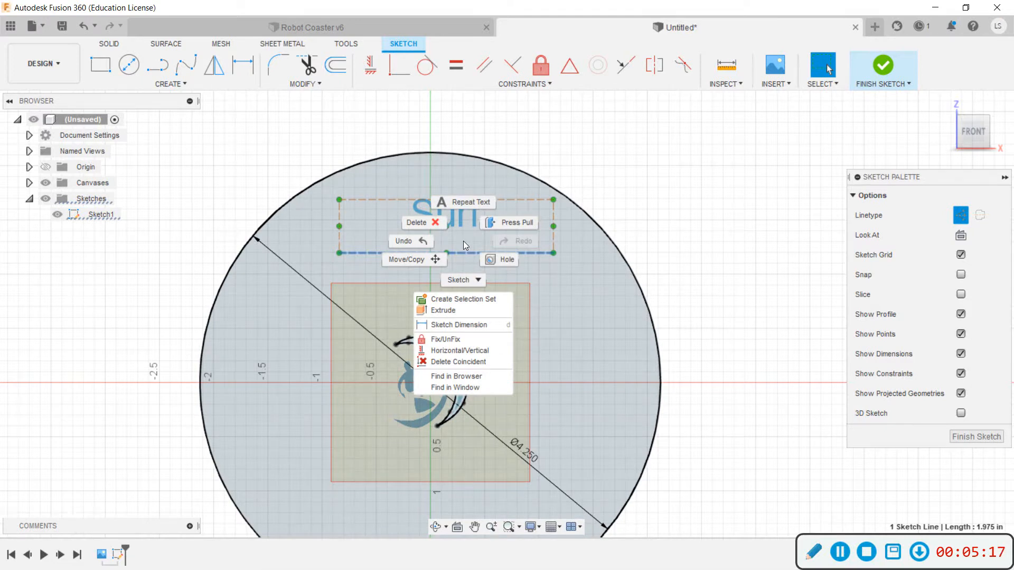
{"action": "key", "text": "Escape"}
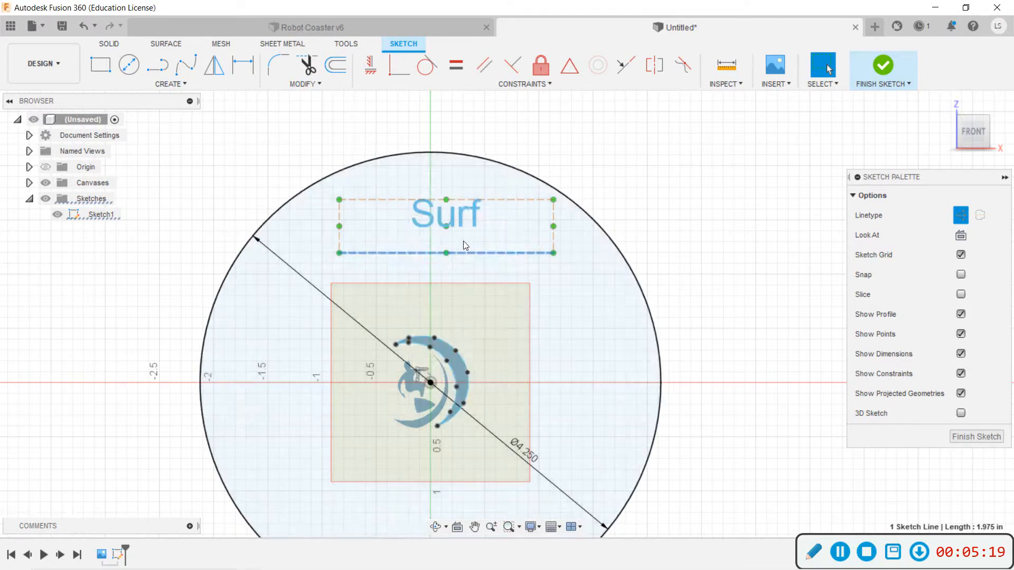
Explode the "Surf" text into sketch curves
{"action": "right_click", "coordinate": [460, 224]}
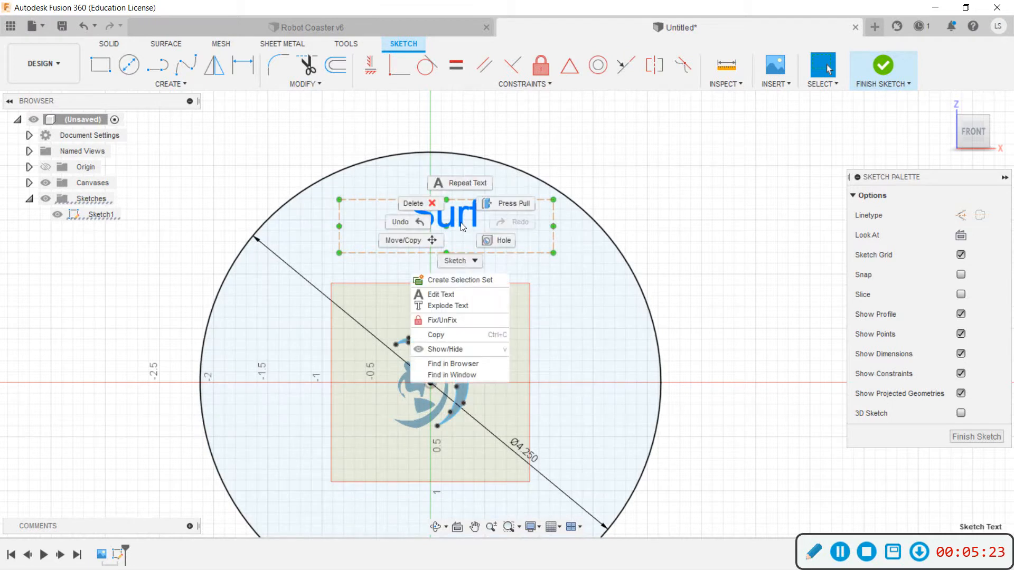
{"action": "left_click", "coordinate": [458, 307]}
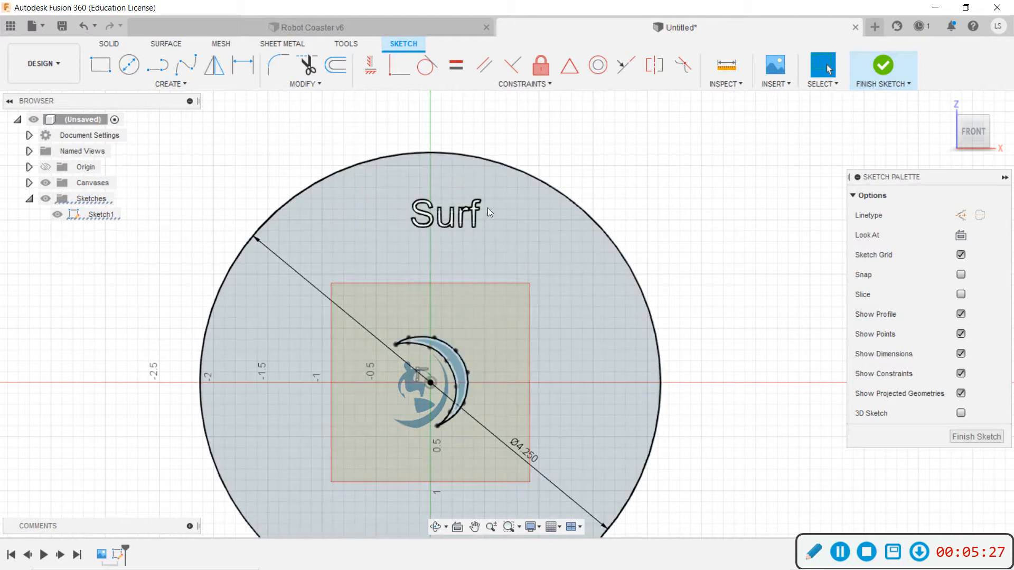
Draw a horizontal line across the lower part of the coaster circle, below the logo canvas, and end the Line command
{"action": "scroll", "coordinate": [452, 210], "scroll_direction": "down", "scroll_amount": 3}
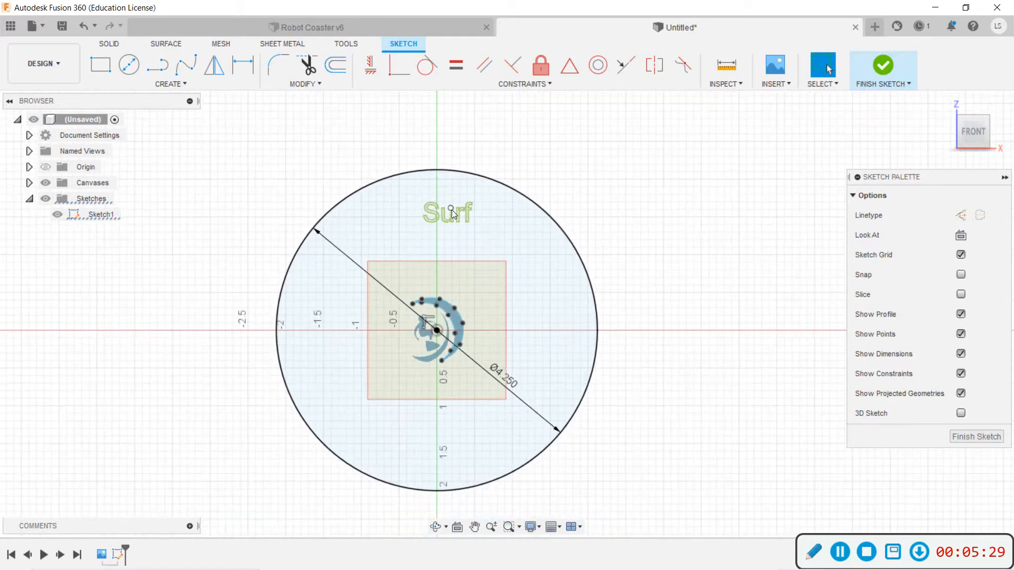
{"action": "scroll", "coordinate": [455, 455], "scroll_direction": "down", "scroll_amount": 1}
{"action": "middle_click_drag", "start_coordinate": [455, 440], "coordinate": [469, 367]}
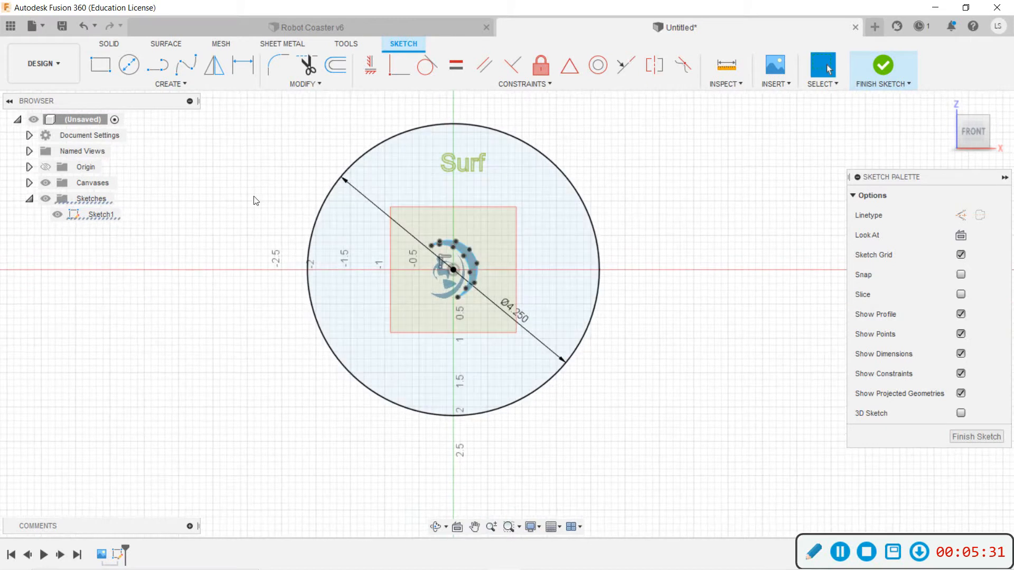
{"action": "left_click", "coordinate": [160, 71]}
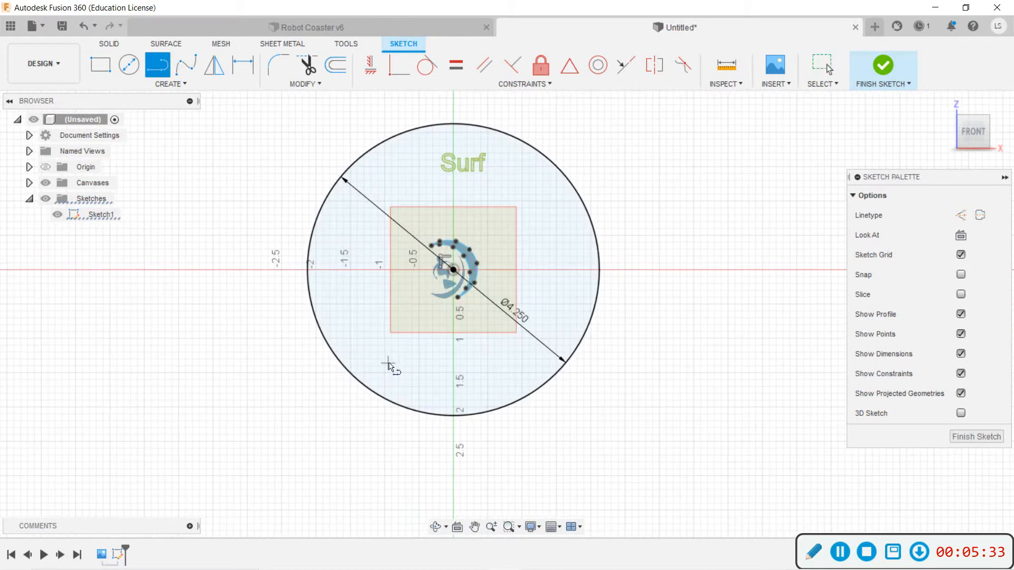
{"action": "left_click", "coordinate": [371, 366]}
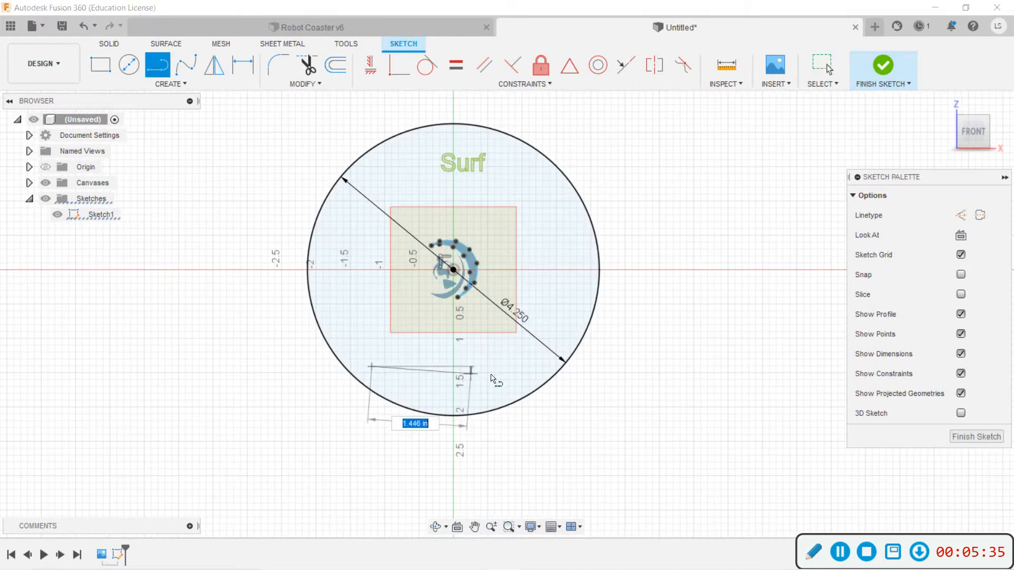
{"action": "left_click", "coordinate": [536, 366]}
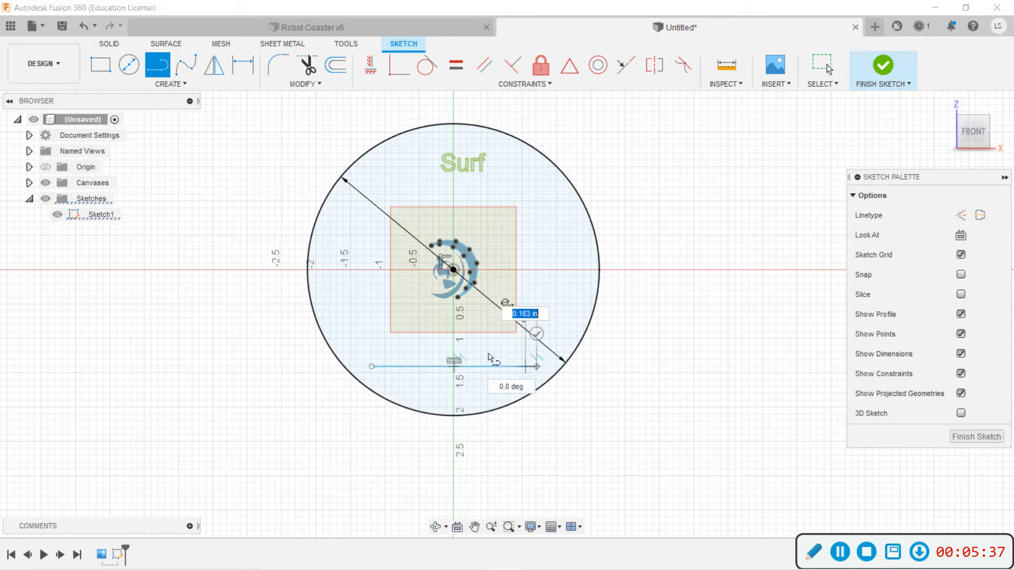
{"action": "key", "text": "Escape"}
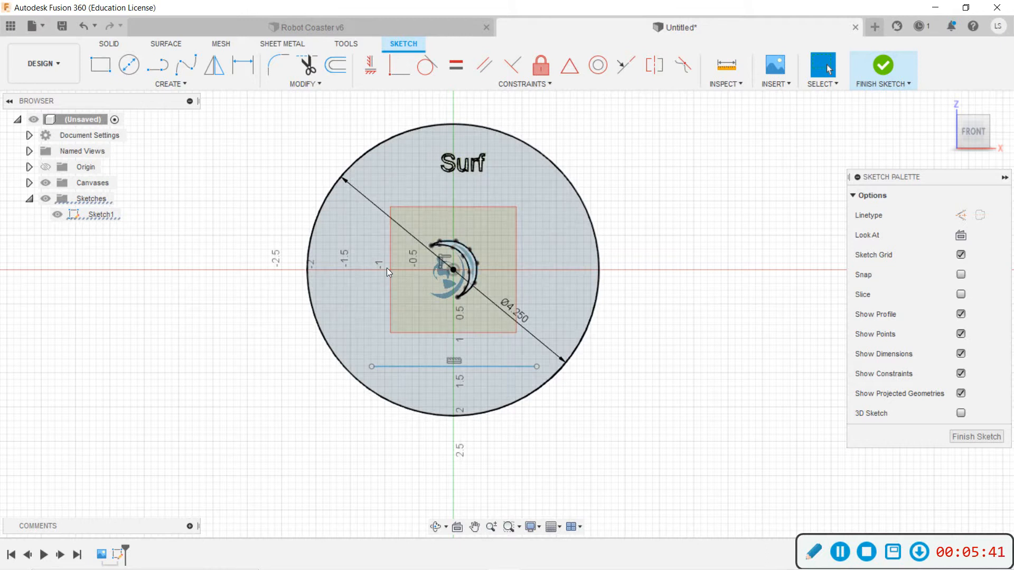
Look at the Robot Coaster v6 design for reference, and finish the sketch back in the untitled surf coaster design
{"action": "left_click", "coordinate": [251, 25]}
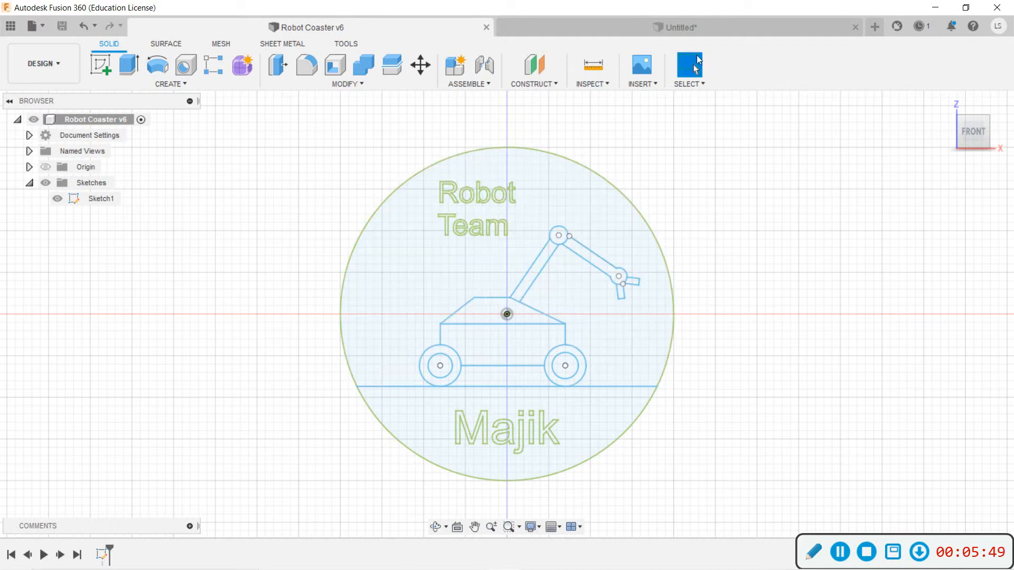
{"action": "left_click", "coordinate": [609, 28]}
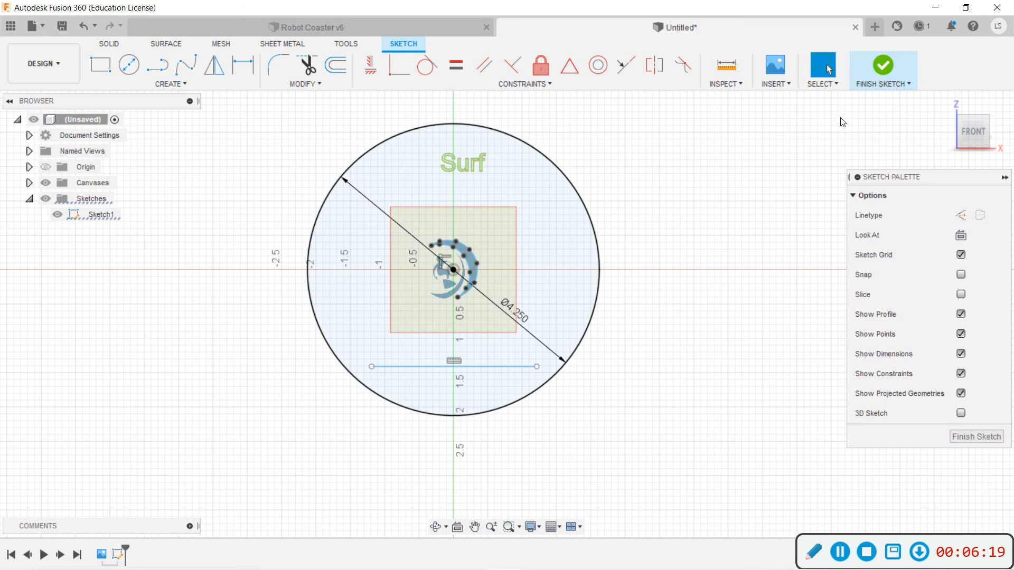
{"action": "left_click", "coordinate": [887, 66]}
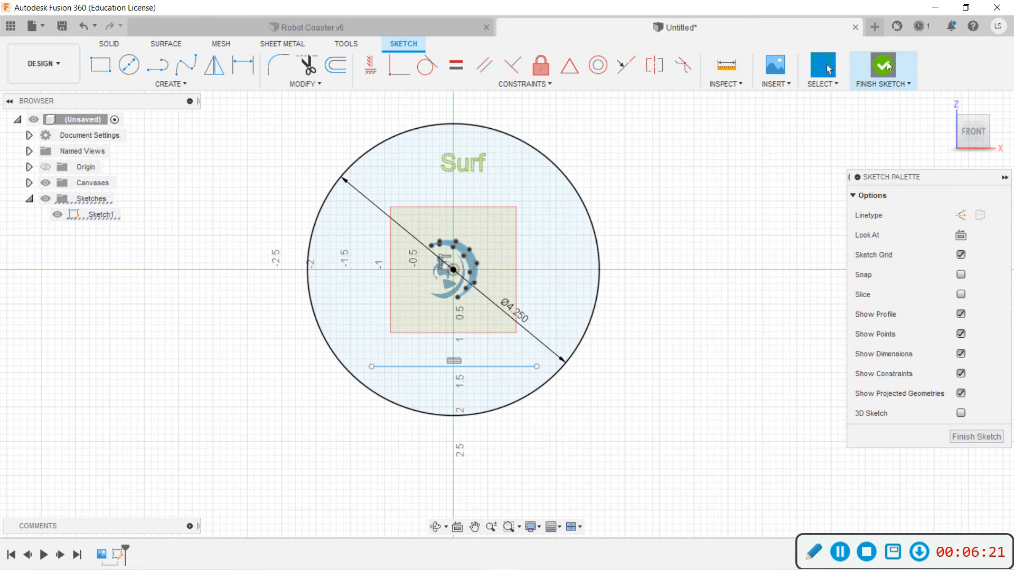